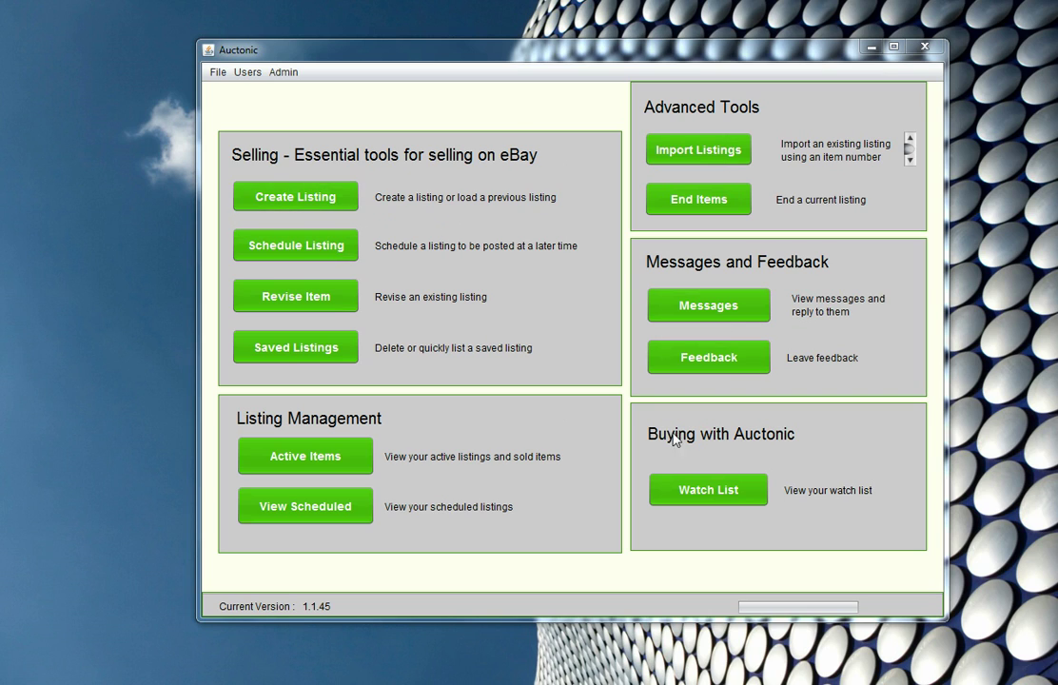
Start a new eBay listing and enter 'Dog Soldiers' as its item title
left_click(325, 197)
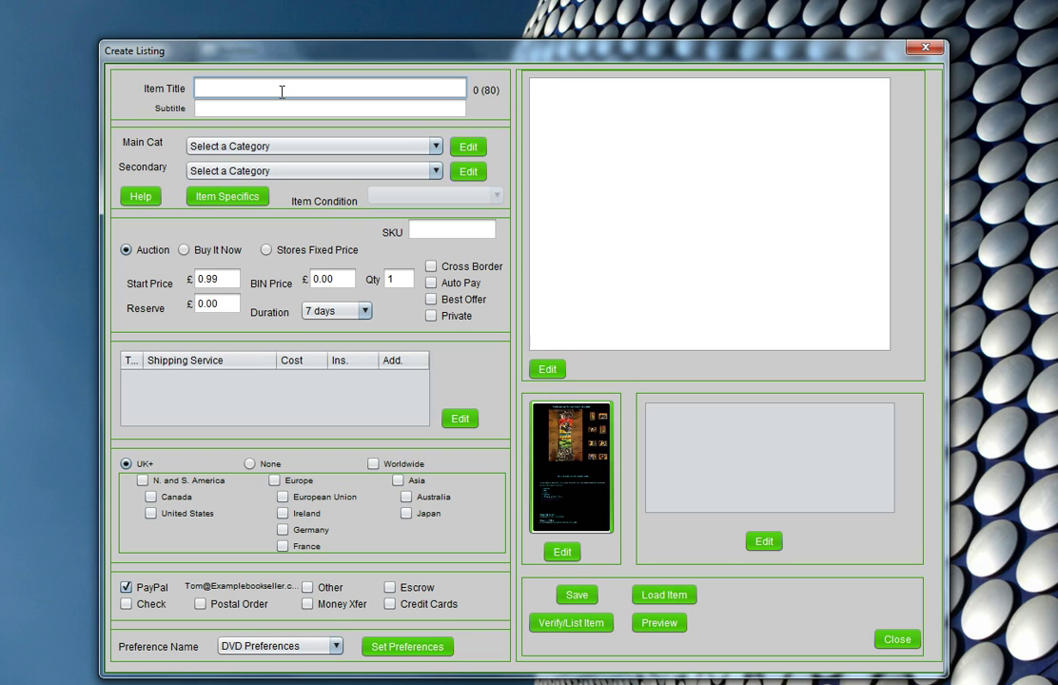
type("Dog Soldiers")
Set the main category to DVD, Film & TV > DVDs in the Category Select dialog
left_click(468, 147)
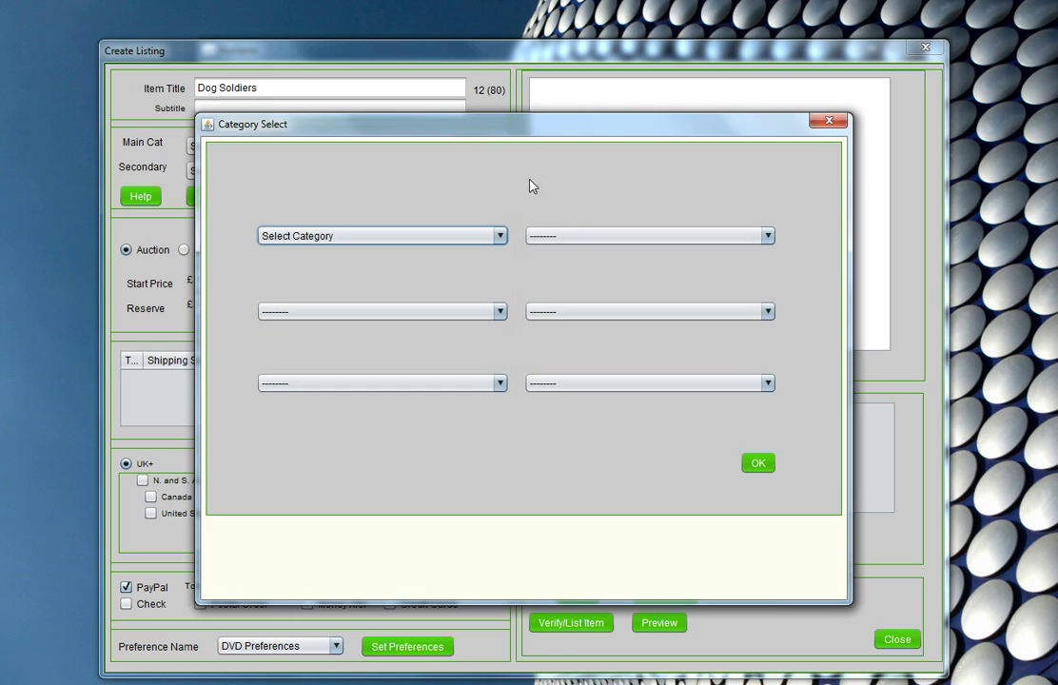
left_click(500, 237)
scroll(504, 279, "down", 2)
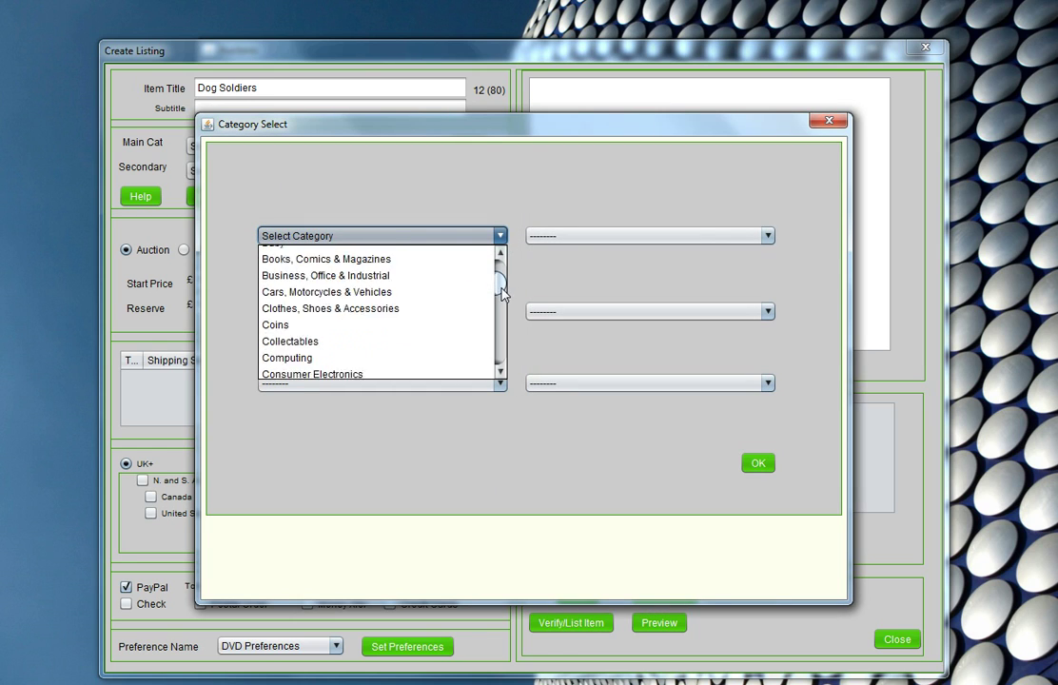
left_click(424, 367)
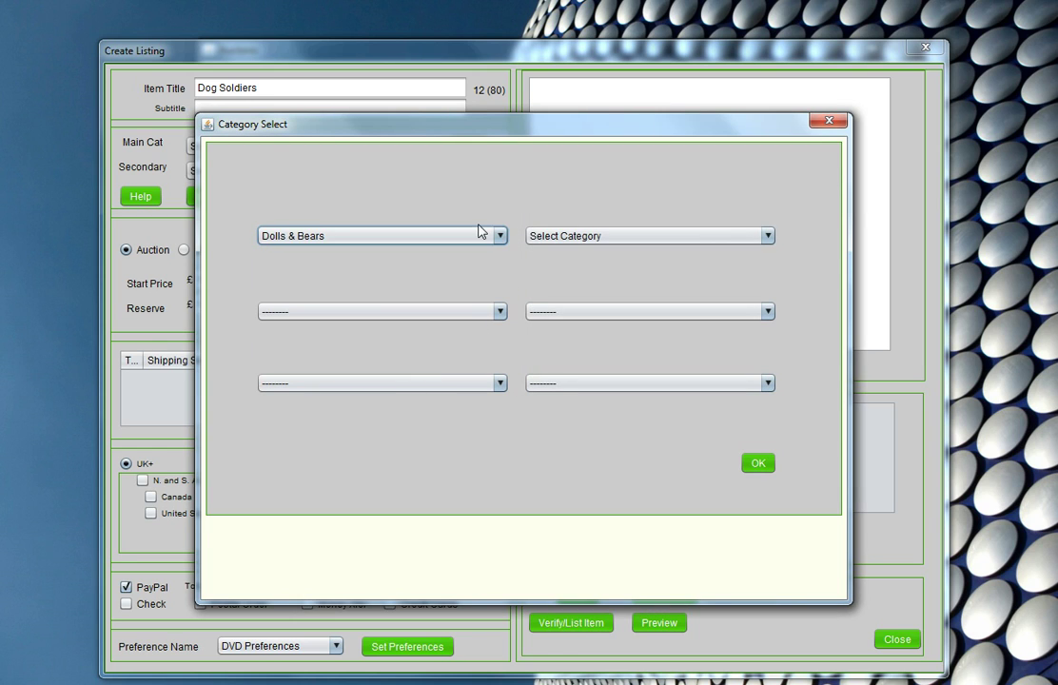
left_click(485, 234)
left_click(434, 373)
left_click(626, 237)
left_click(593, 304)
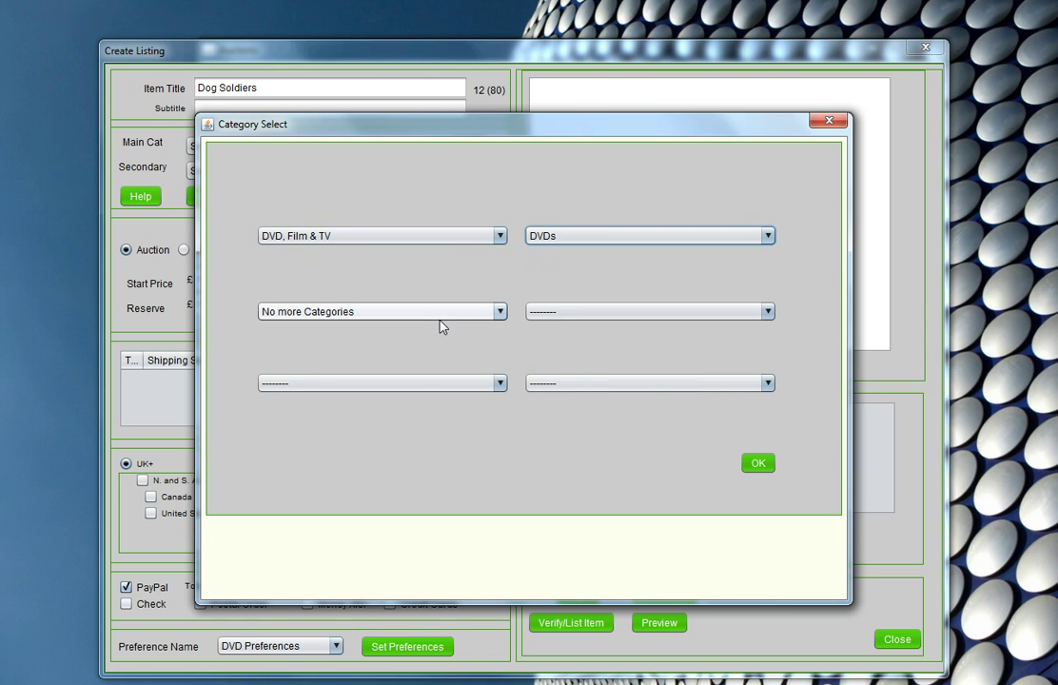
left_click(758, 463)
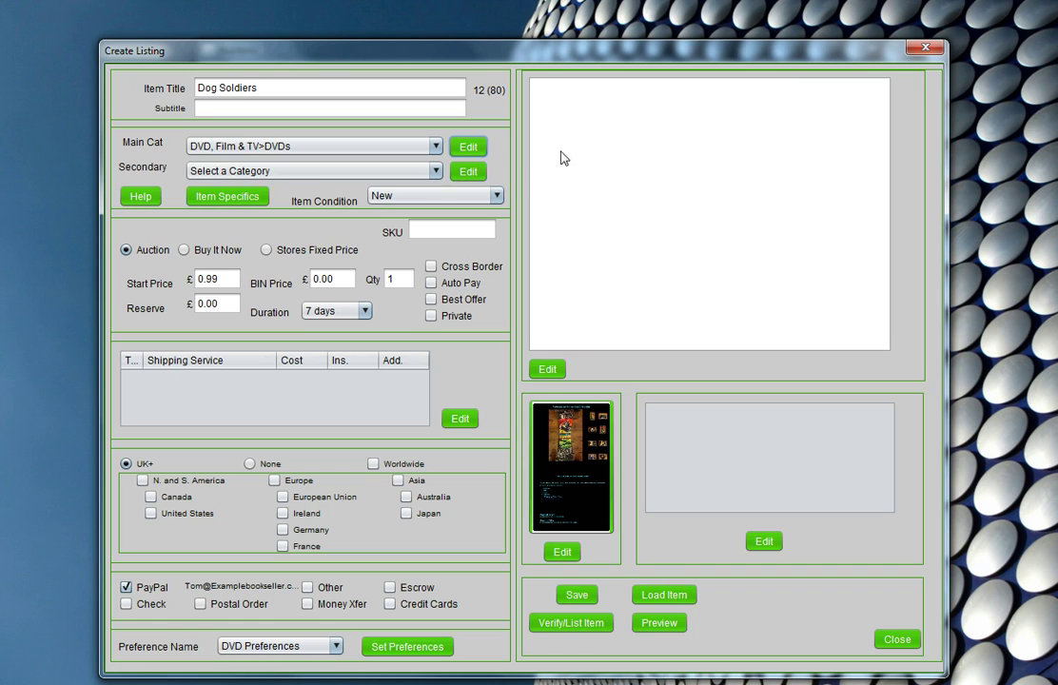
left_click(141, 198)
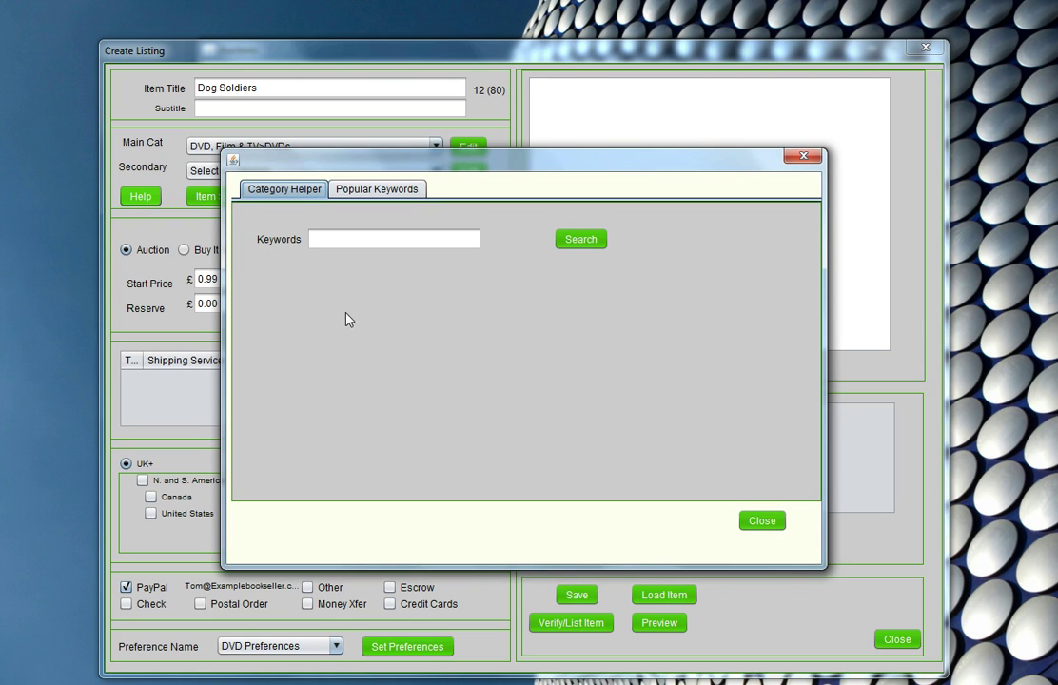
left_click(339, 239)
type("DVD")
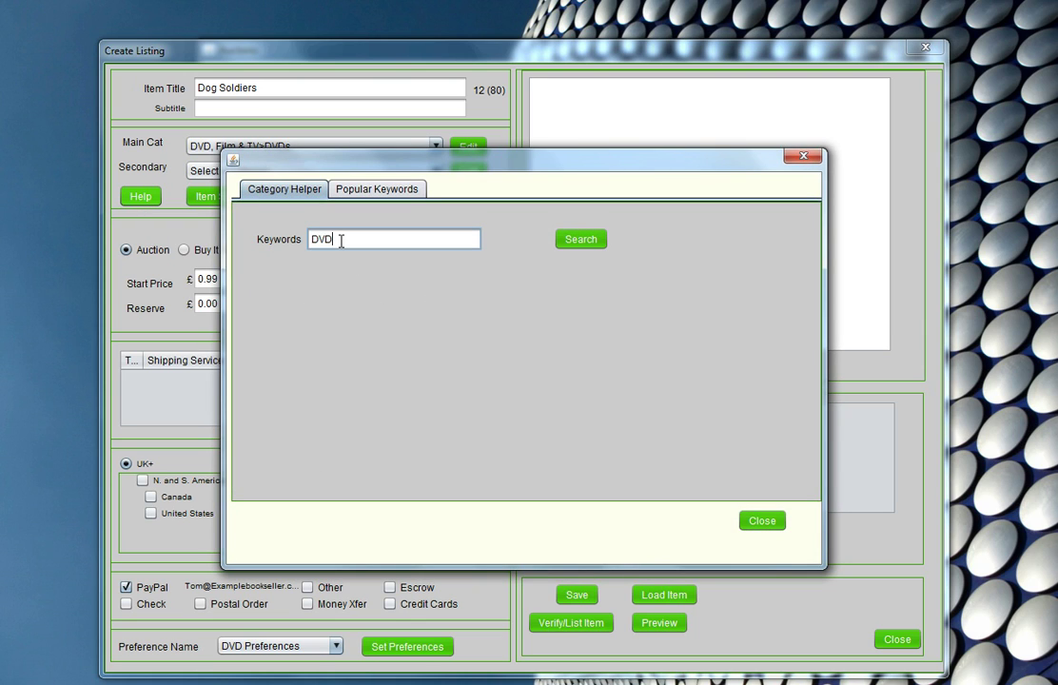
left_click(568, 243)
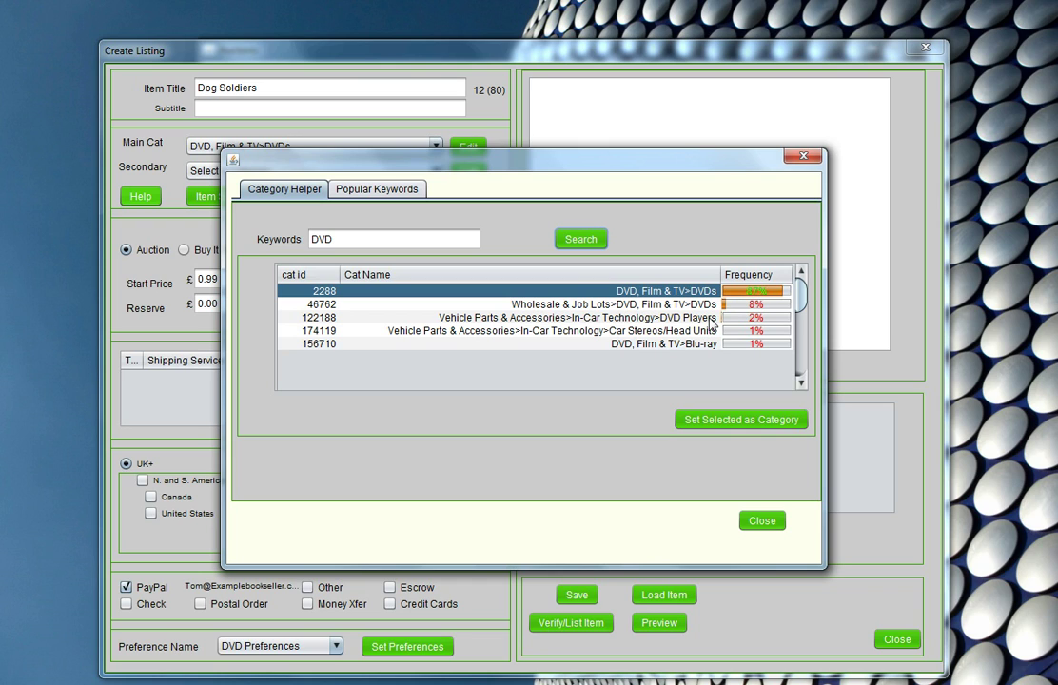
left_click(767, 419)
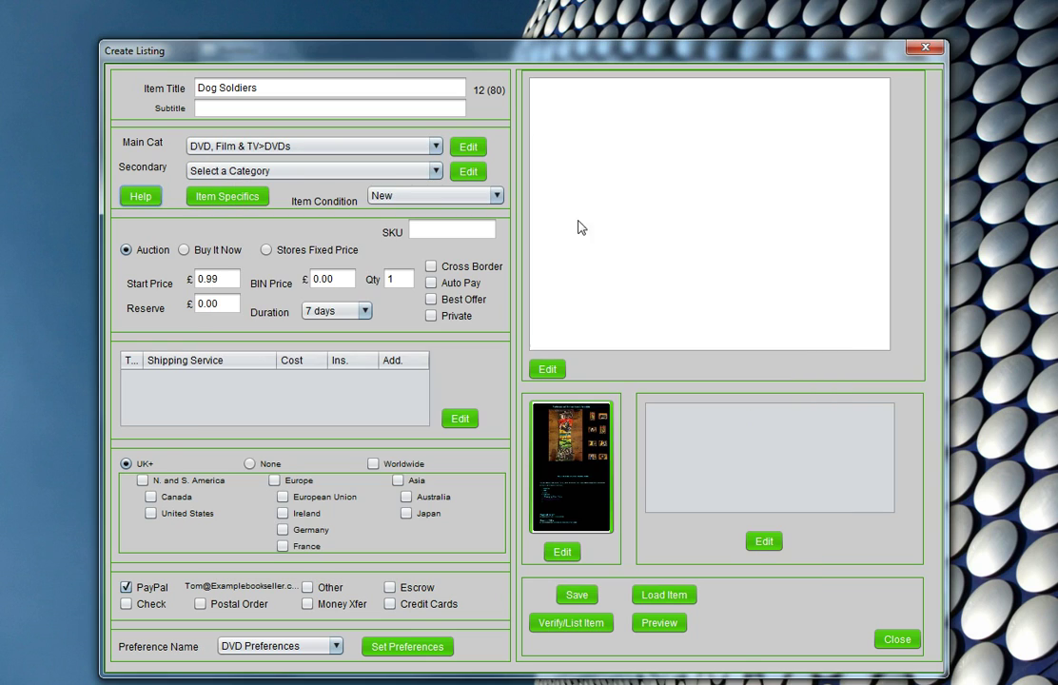
left_click(164, 195)
Fetch the popular keywords list, ranked from dvd, dvds and star wars, and scroll through it
left_click(380, 189)
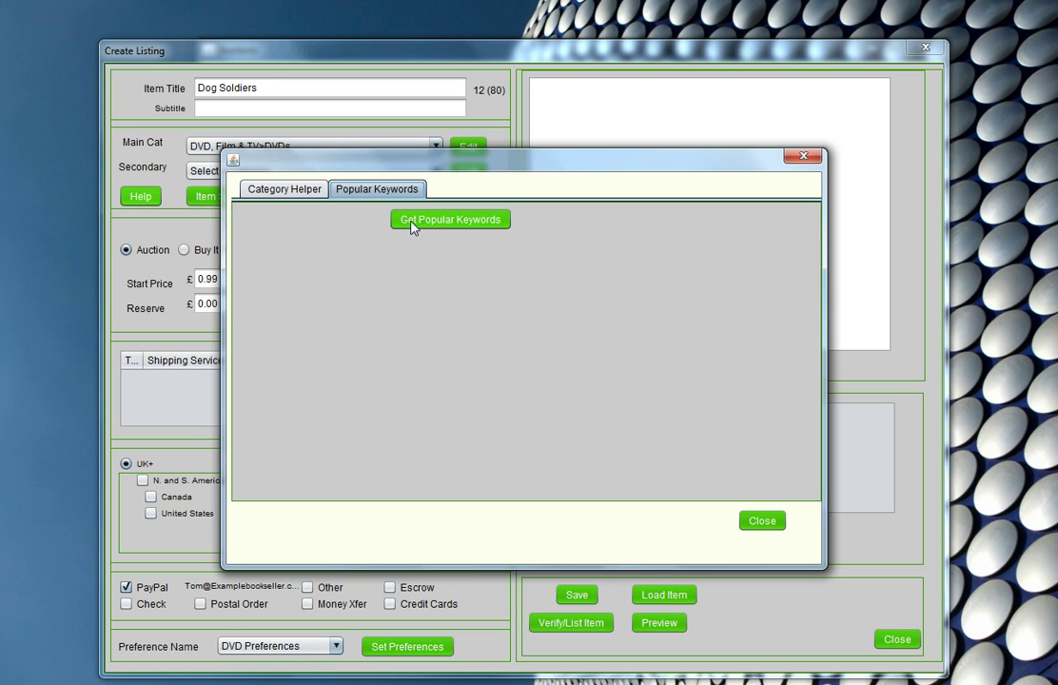
left_click(416, 228)
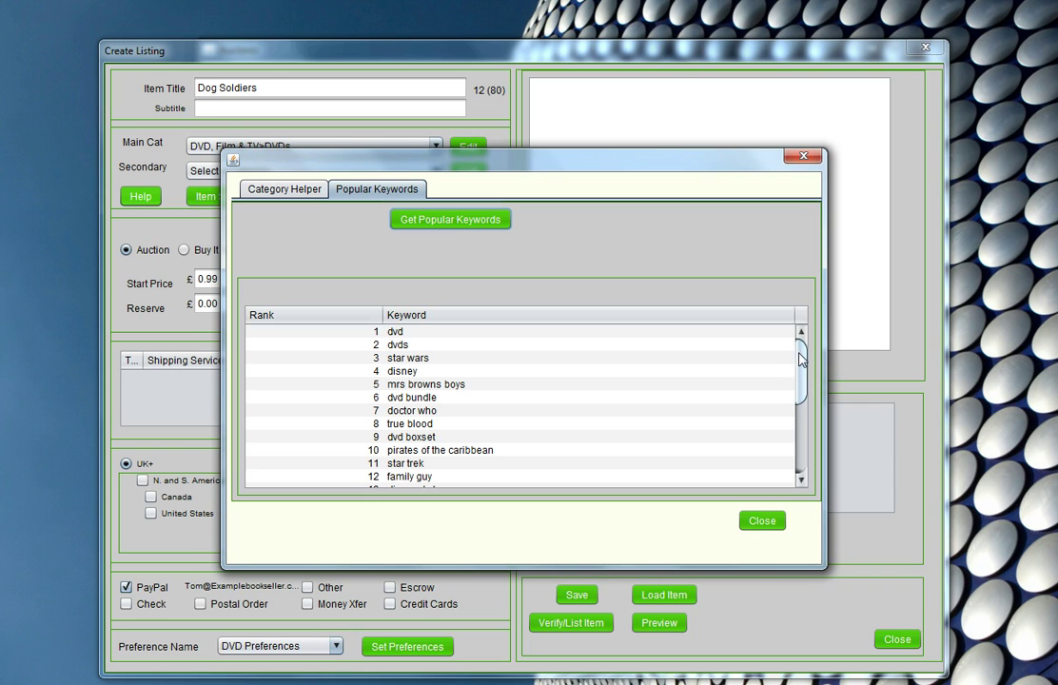
mouse_move(802, 357)
left_mouse_down()
mouse_move(801, 454)
mouse_move(802, 362)
left_mouse_up()
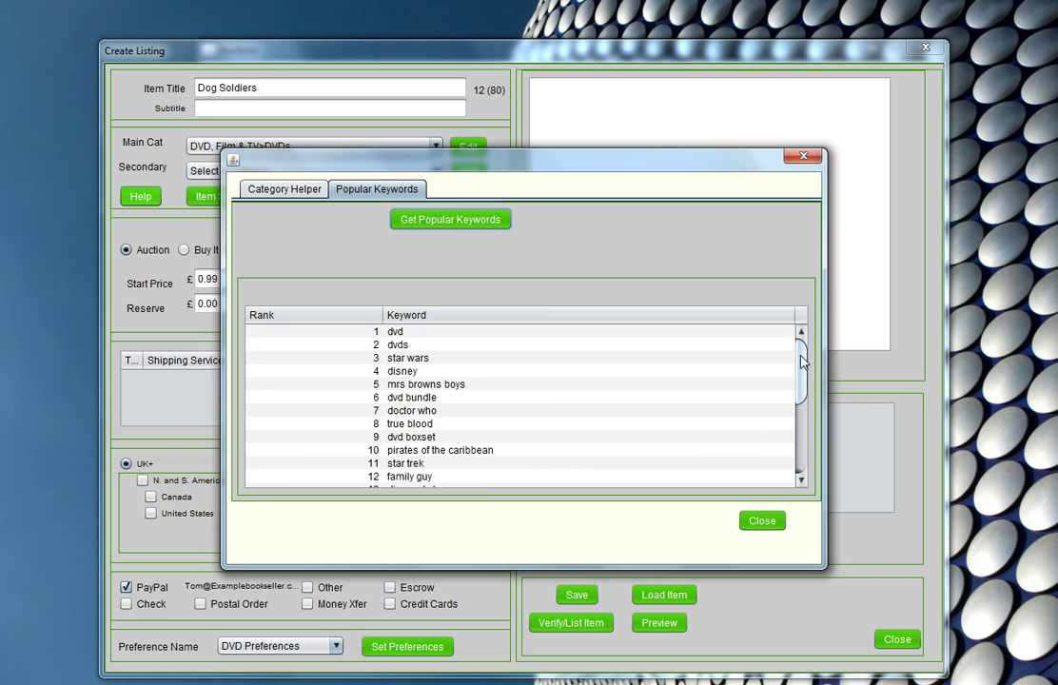
Close the keyword helper and set start price 2.50, BIN price 5.00, duration 7 days
left_click(762, 521)
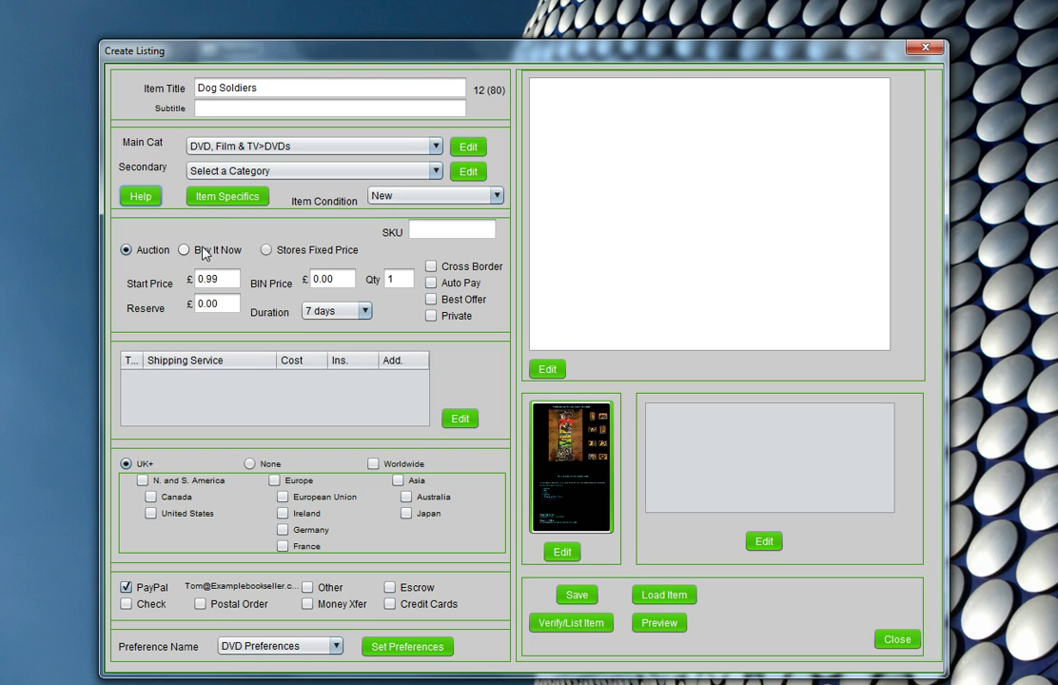
left_click_drag(236, 278, 152, 277)
type("2.50")
left_click_drag(352, 279, 312, 279)
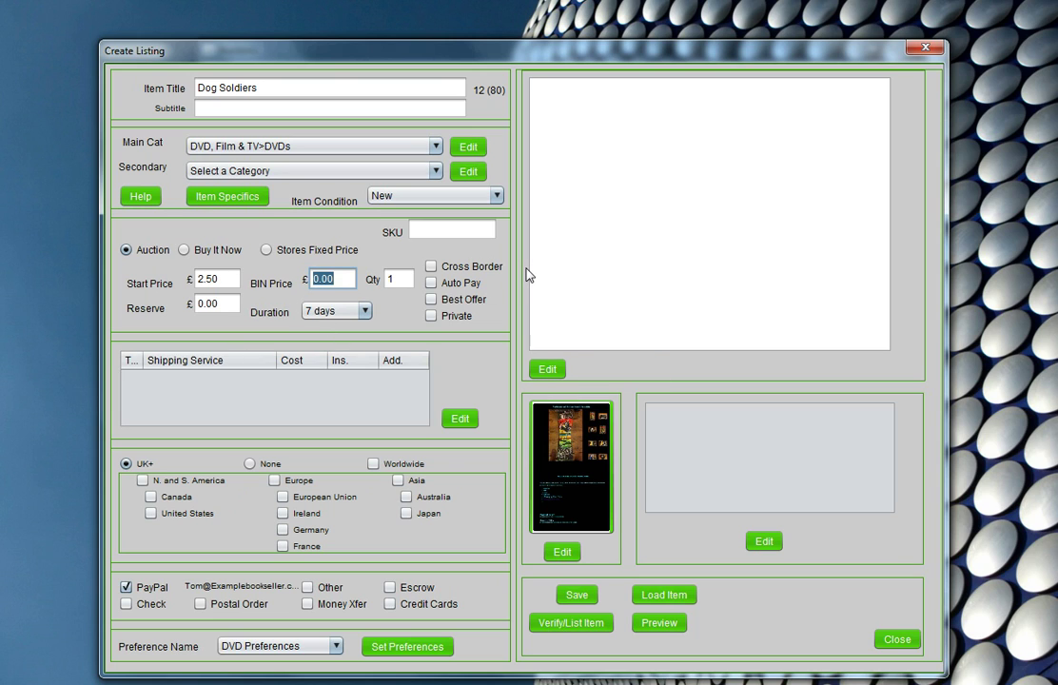
type("5.00")
left_click(329, 310)
left_click(337, 378)
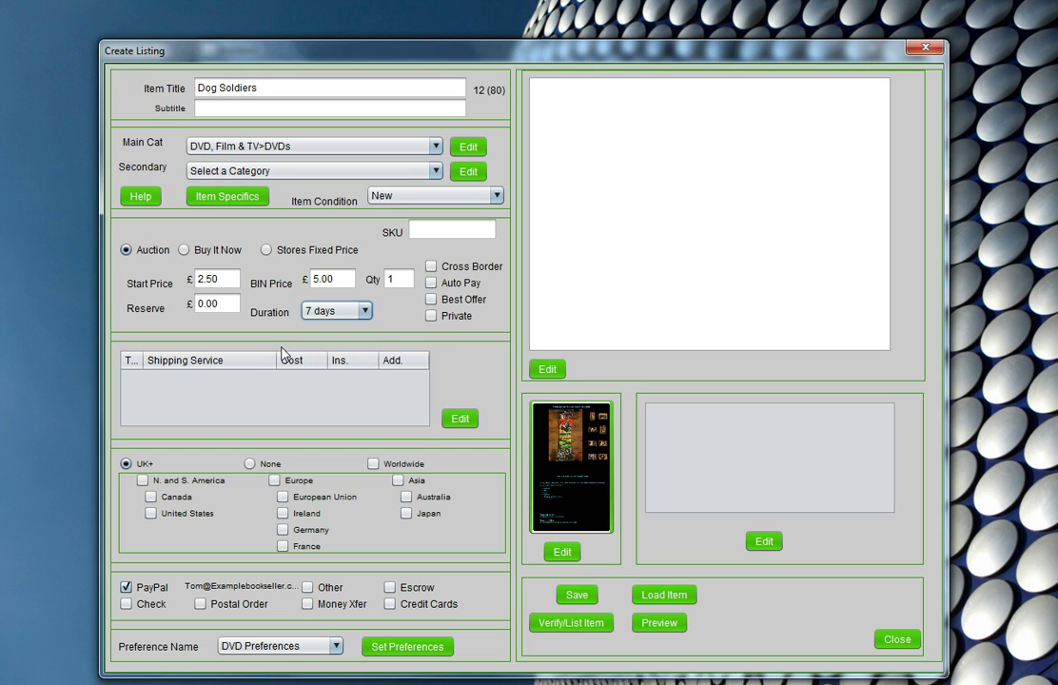
Add UK_RoyalMailFirstClassStandard as the domestic shipping service with a cost of 1.20
left_click(458, 420)
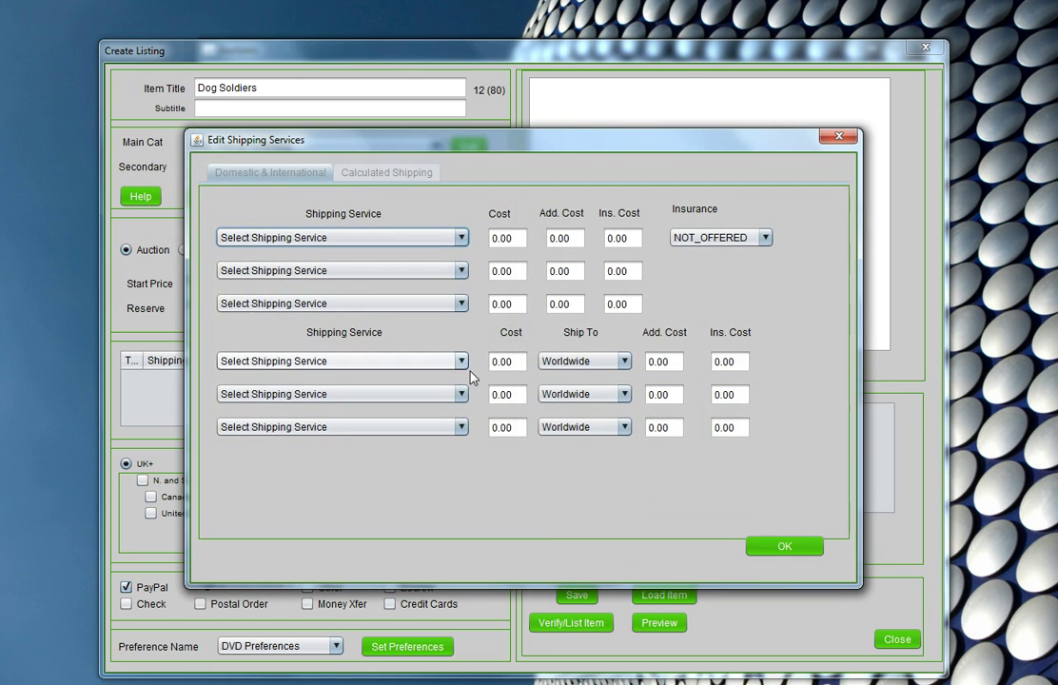
left_click(462, 238)
mouse_move(465, 276)
left_mouse_down()
mouse_move(465, 366)
mouse_move(460, 267)
left_mouse_up()
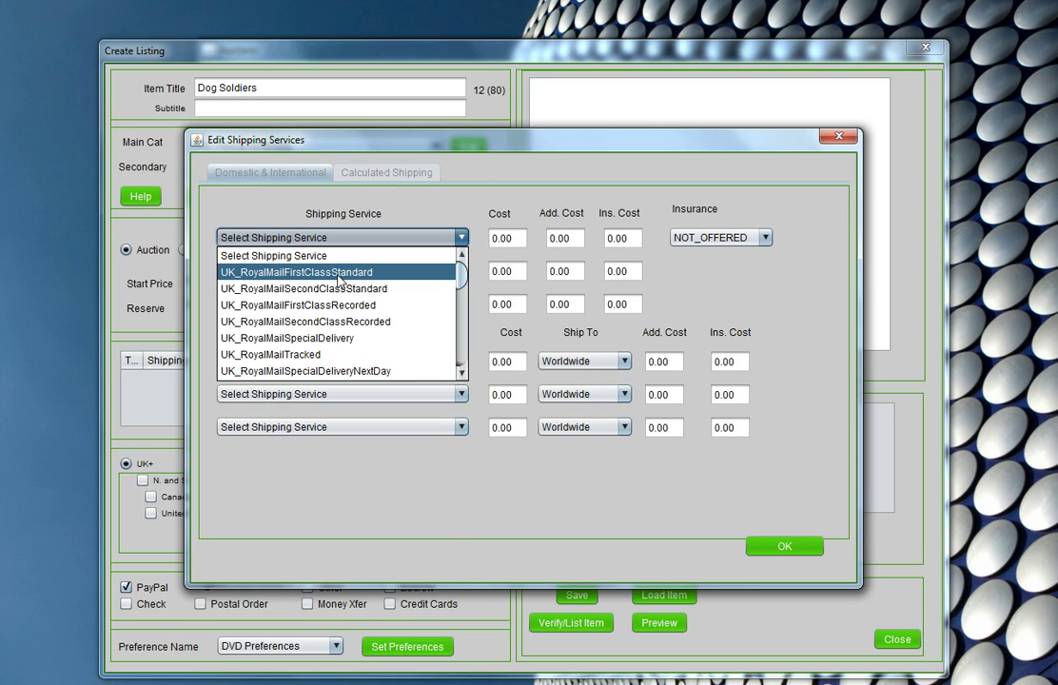
left_click(339, 273)
left_click(506, 239)
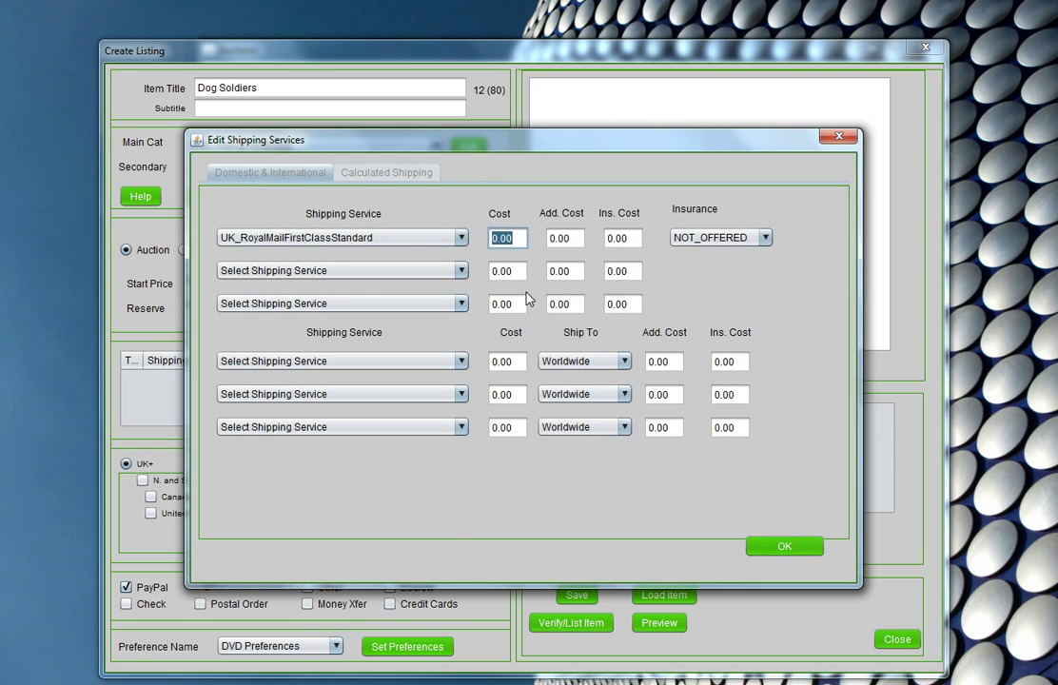
type("1.20")
left_click(768, 547)
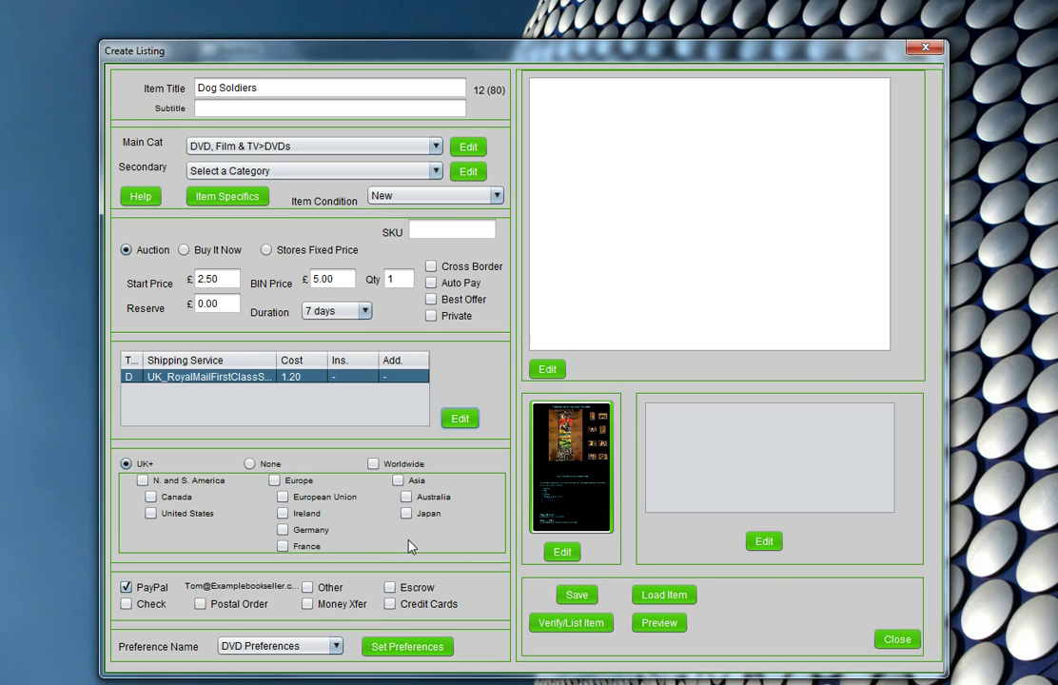
left_click(407, 515)
left_click(407, 497)
left_click(282, 513)
left_click(282, 513)
left_click(406, 497)
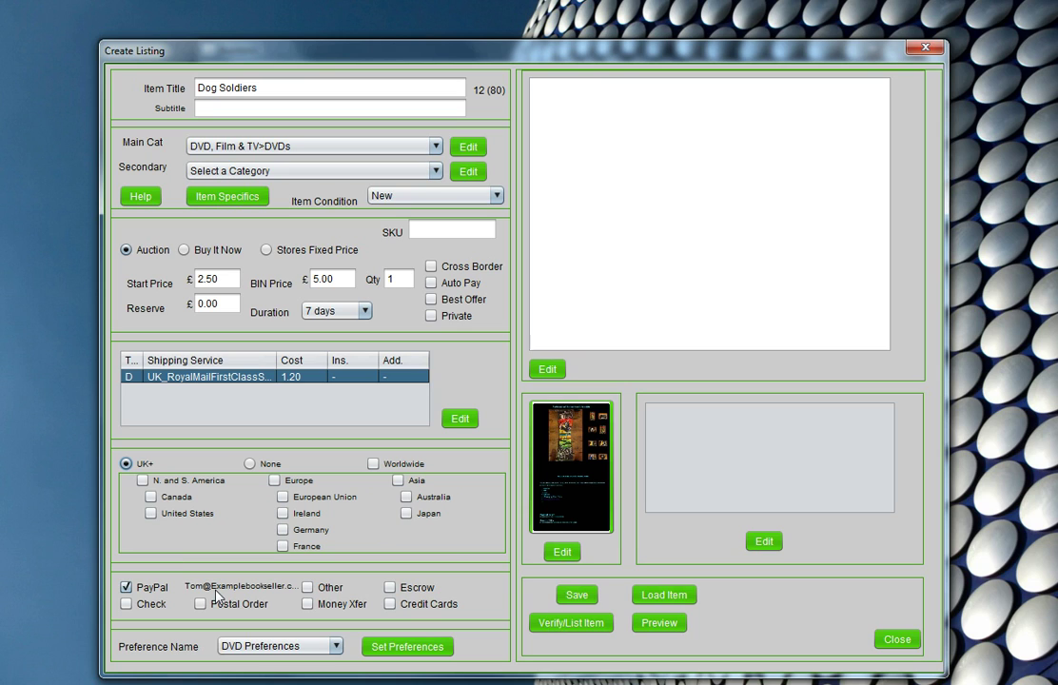
left_click(425, 654)
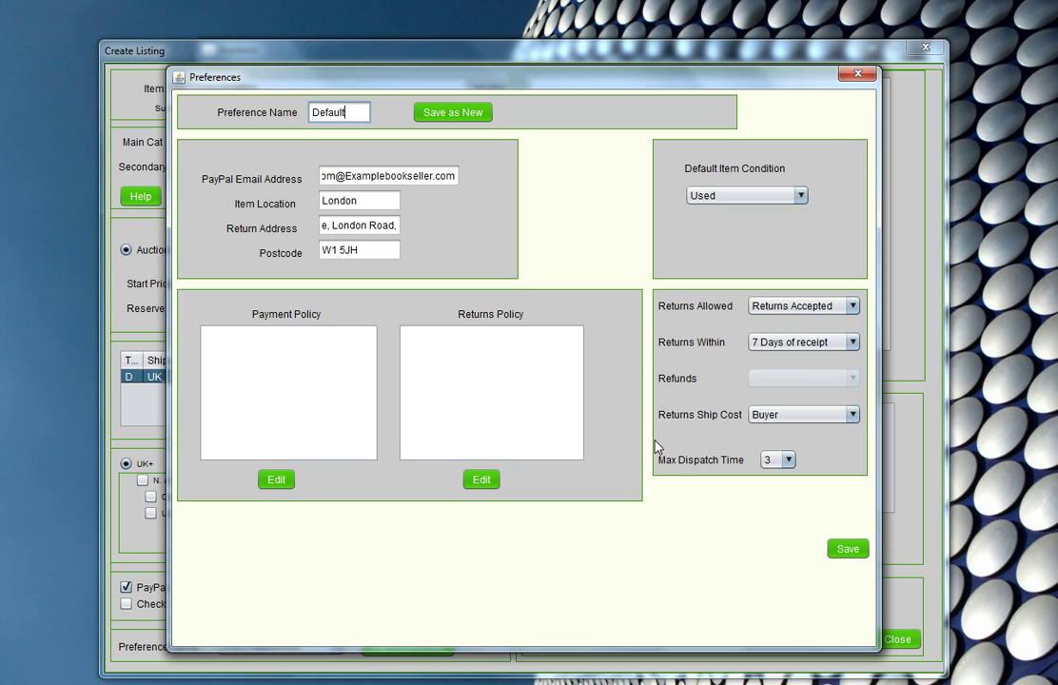
left_click(859, 74)
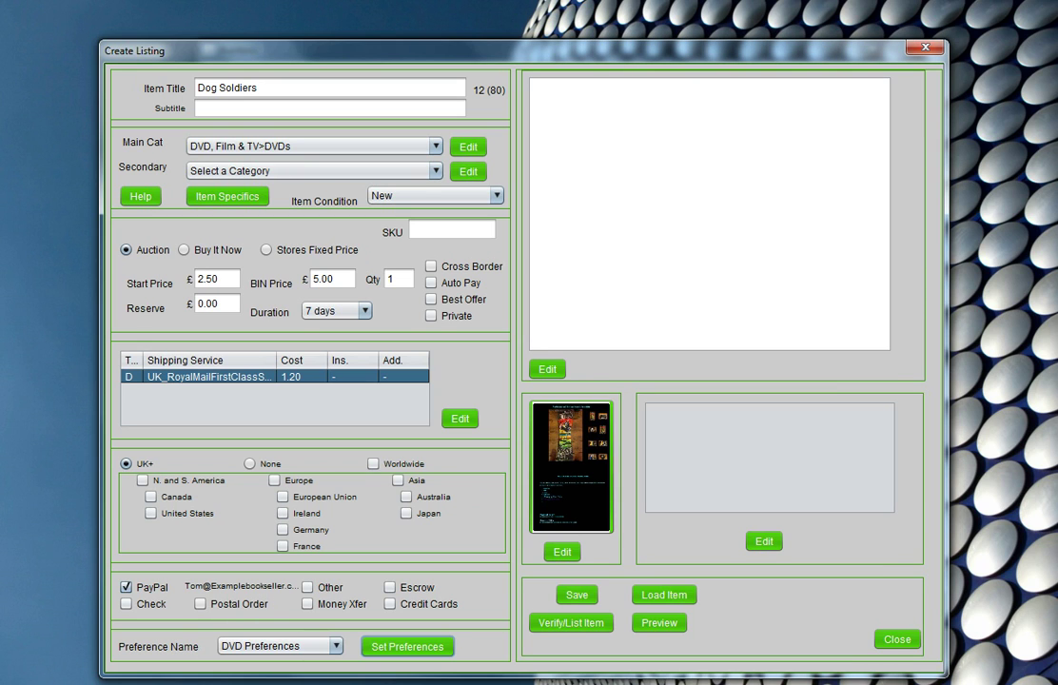
left_click(335, 647)
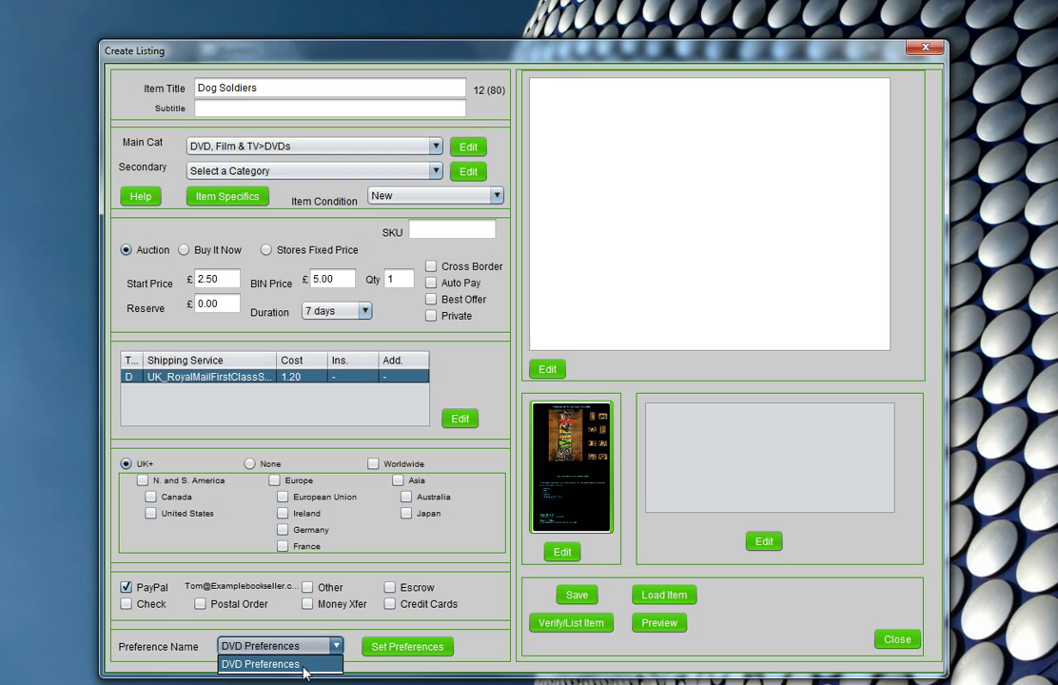
left_click(293, 667)
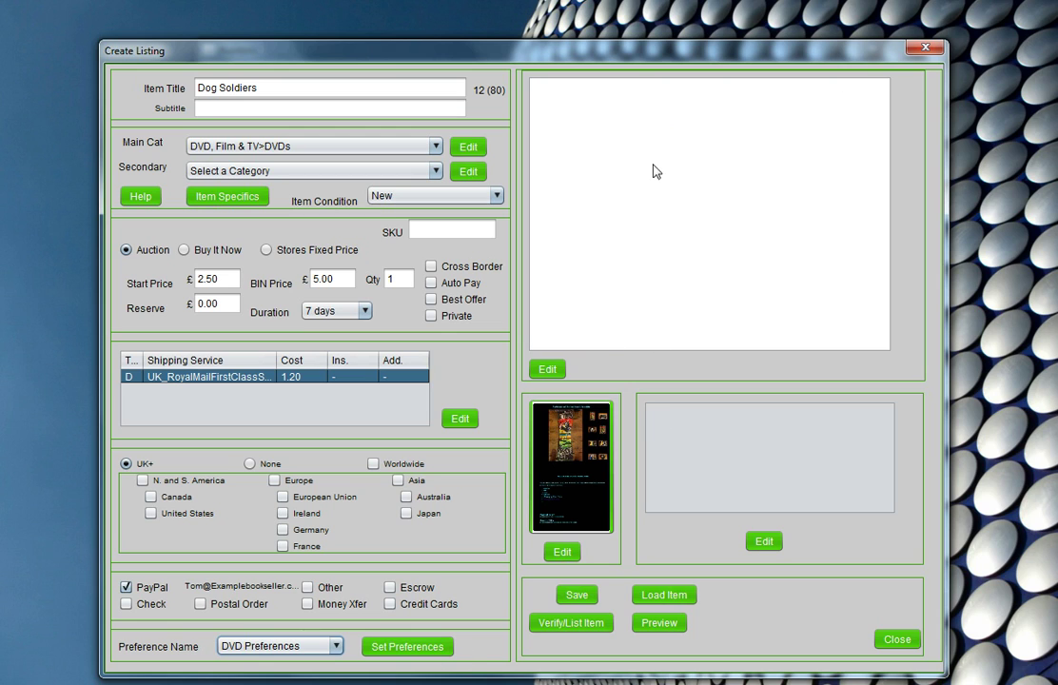
Open the item description editor and paste in the movie review
left_click(547, 369)
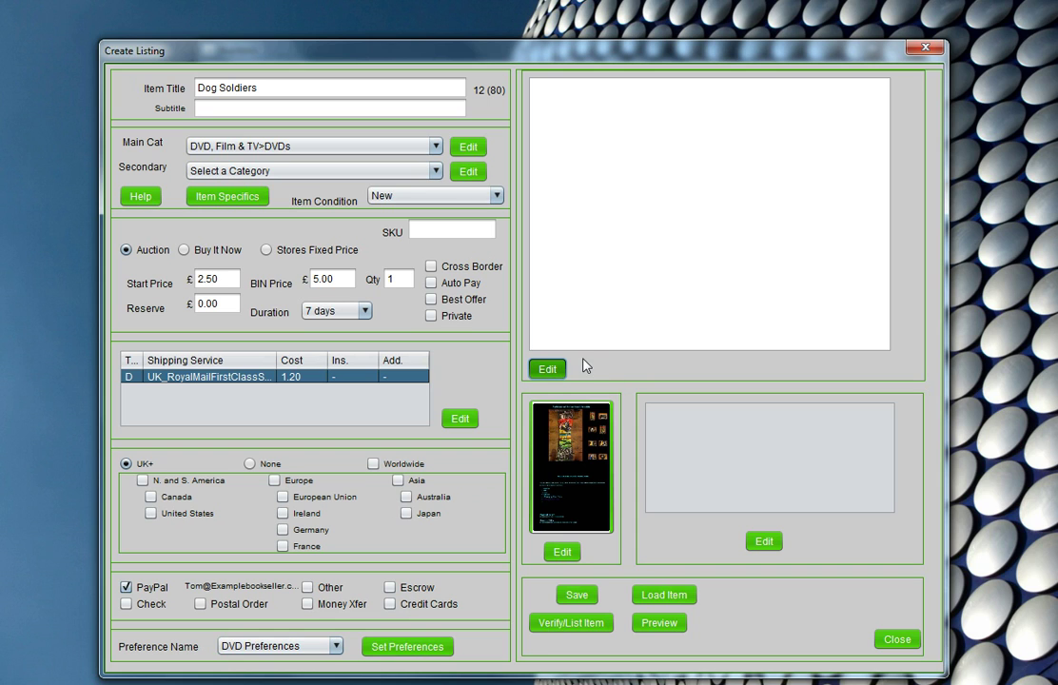
left_click(547, 369)
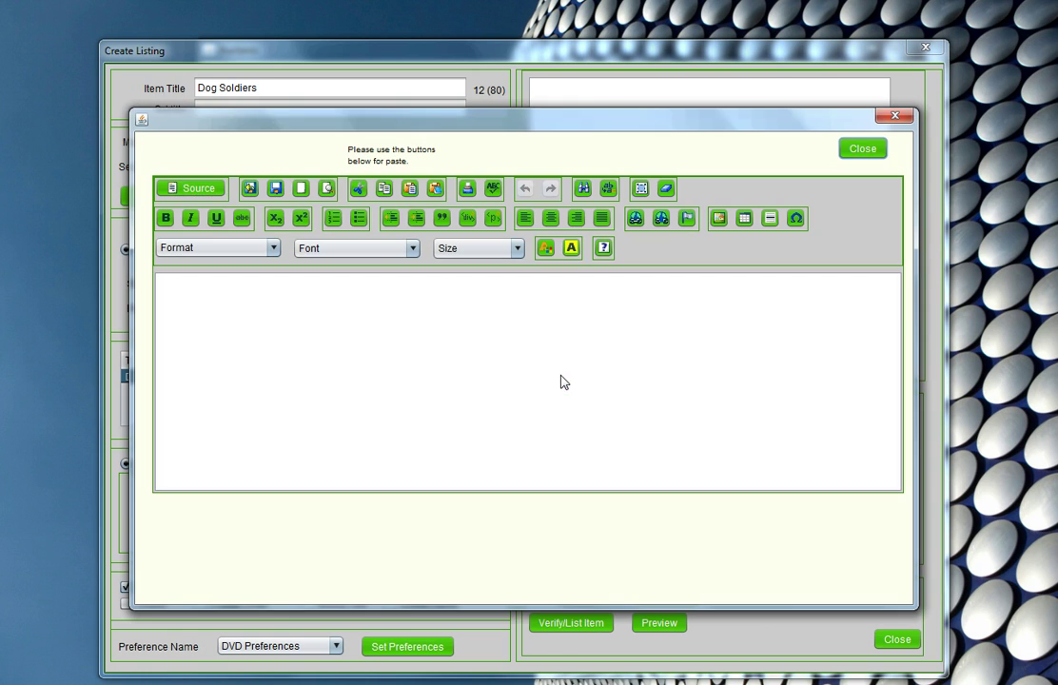
left_click(435, 188)
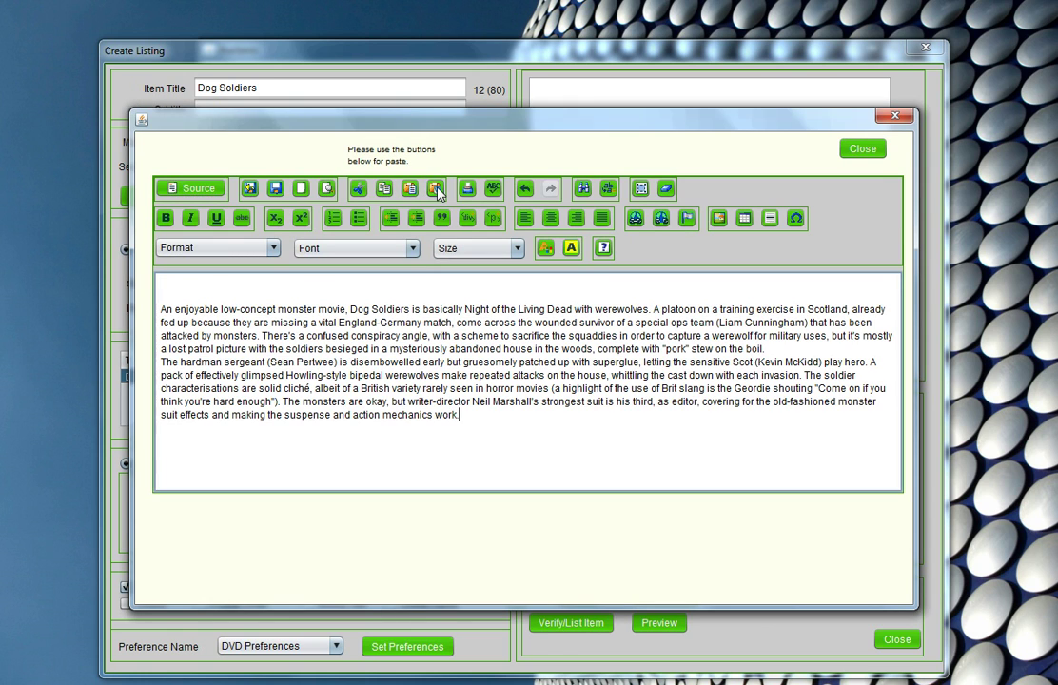
Tidy the blank lines around and between the two paragraphs, then close the editor
left_click(781, 346)
key("Return")
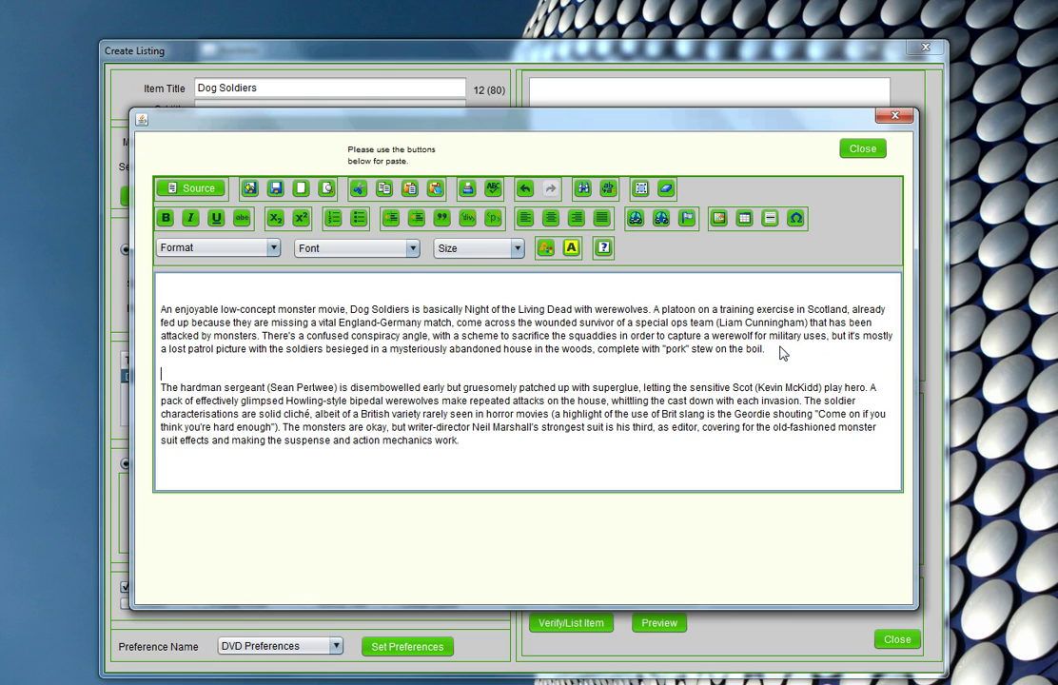
left_click(172, 285)
key("Delete")
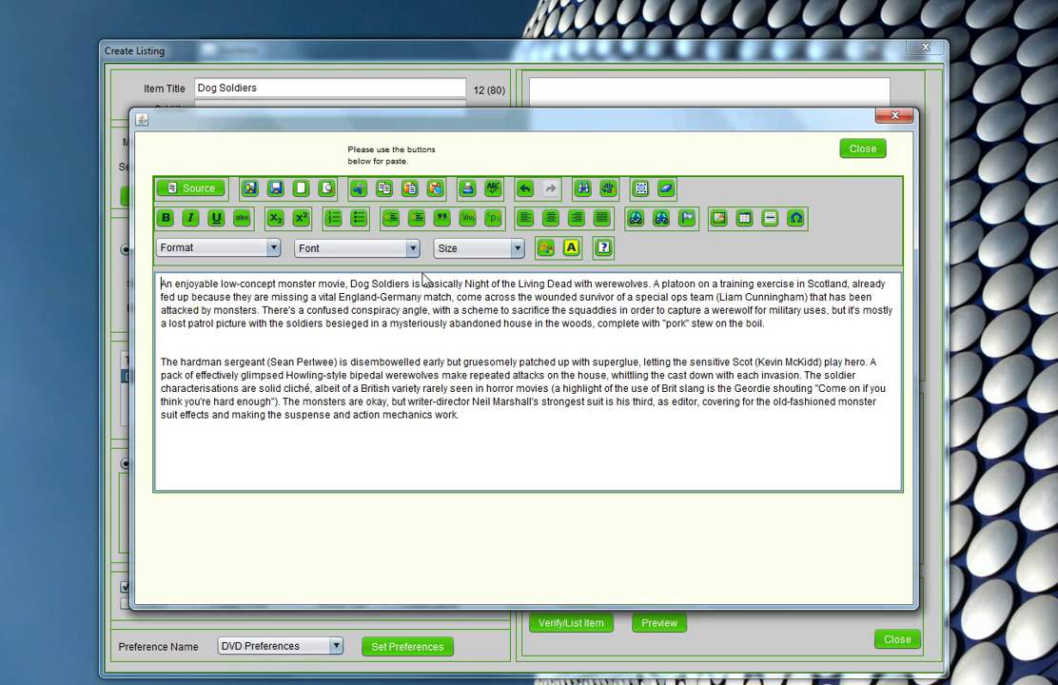
left_click(160, 342)
key("BackSpace")
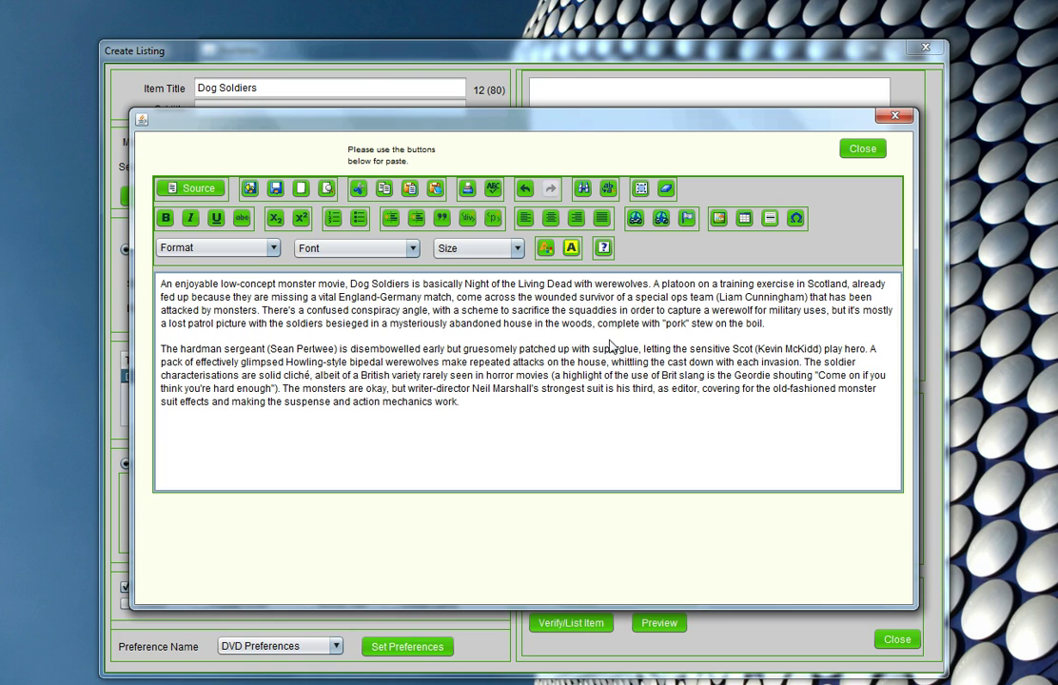
left_click(859, 149)
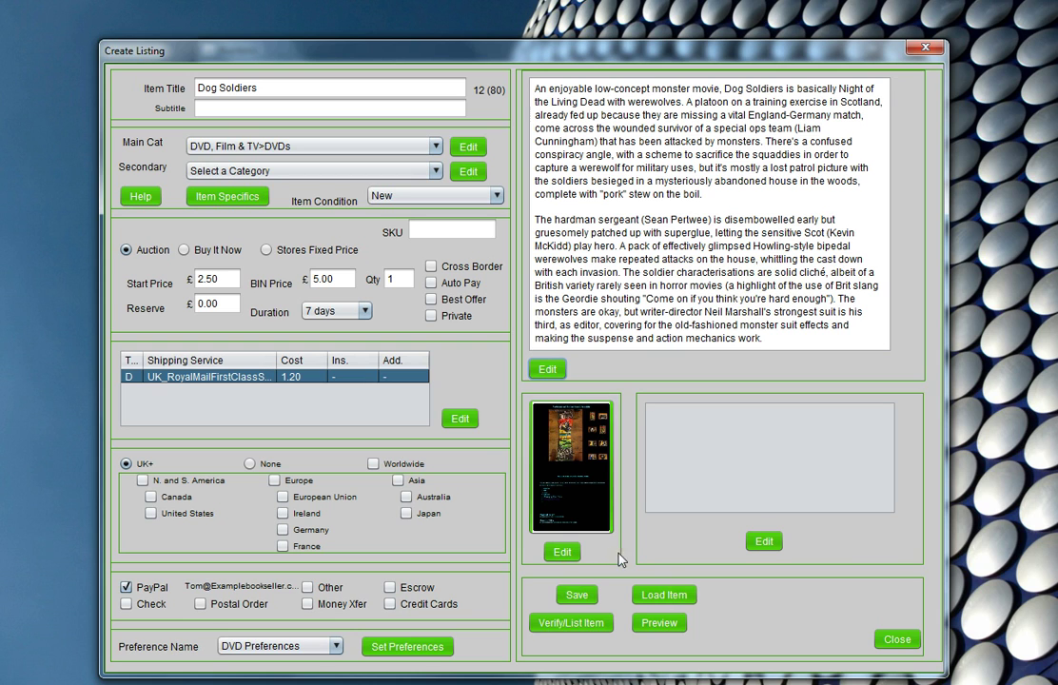
Browse the Previously Used, Top Rated and By Category template groupings
left_click(564, 553)
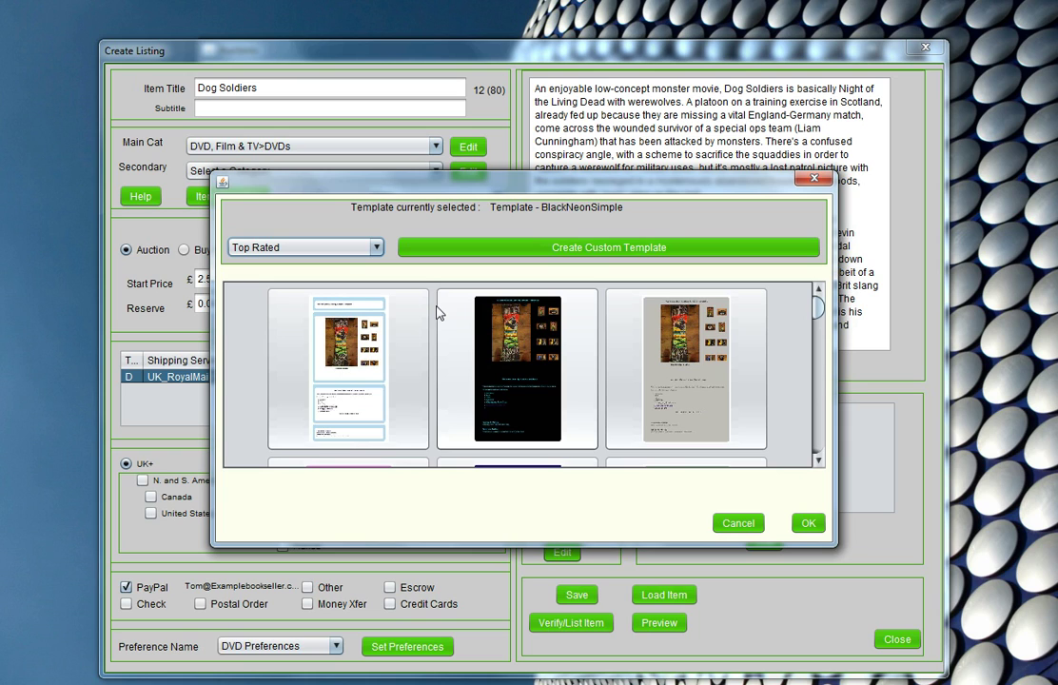
left_click(374, 246)
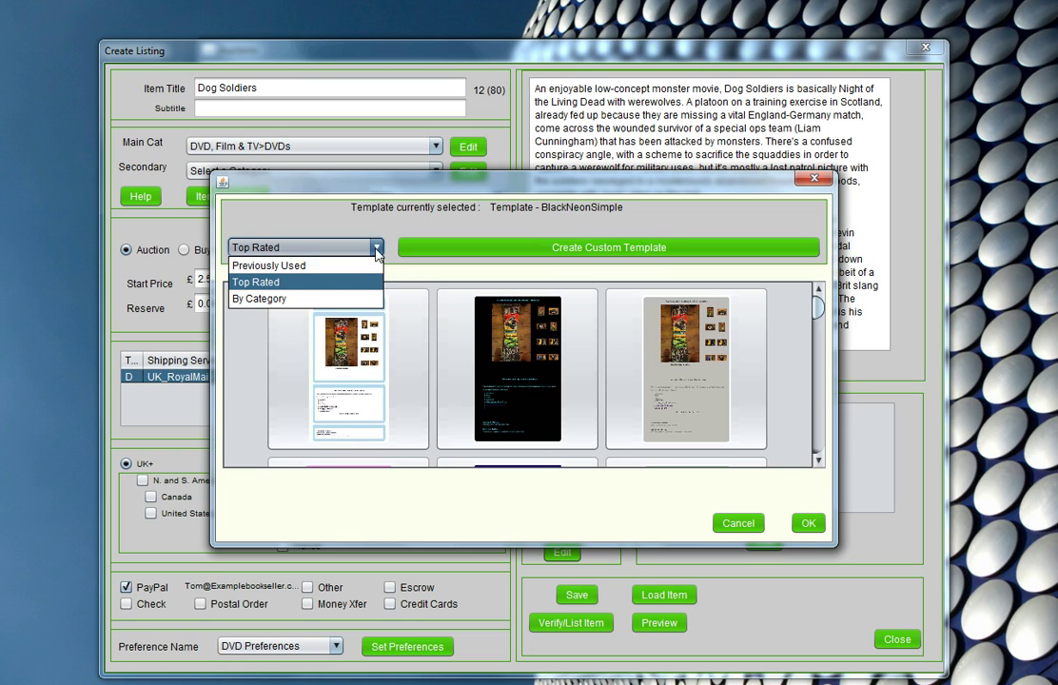
left_click(357, 274)
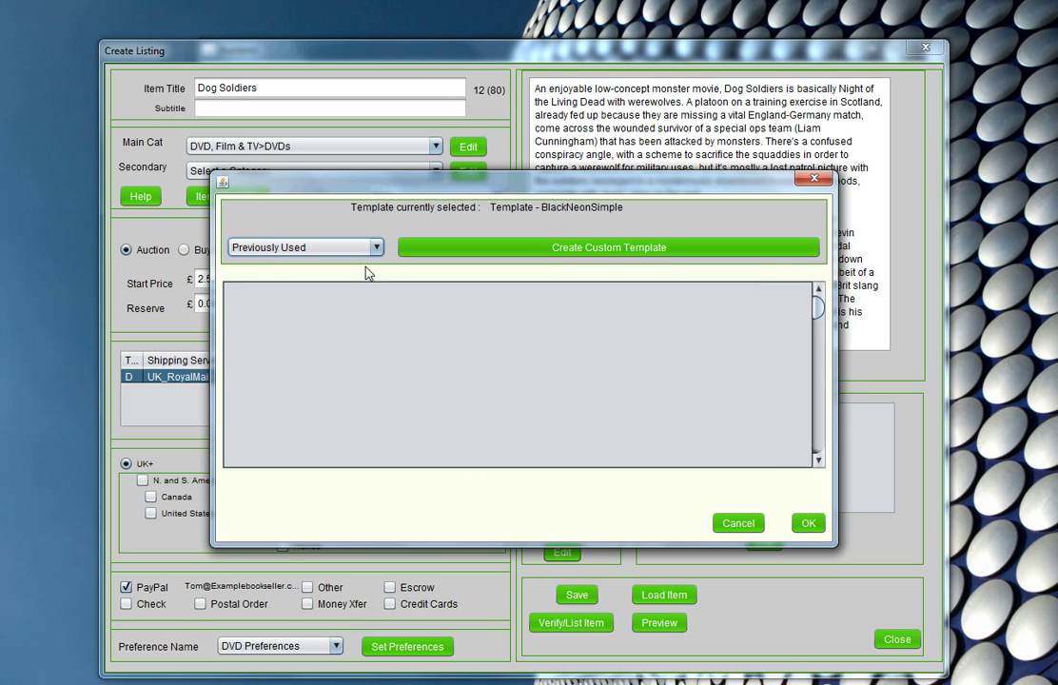
left_click(375, 247)
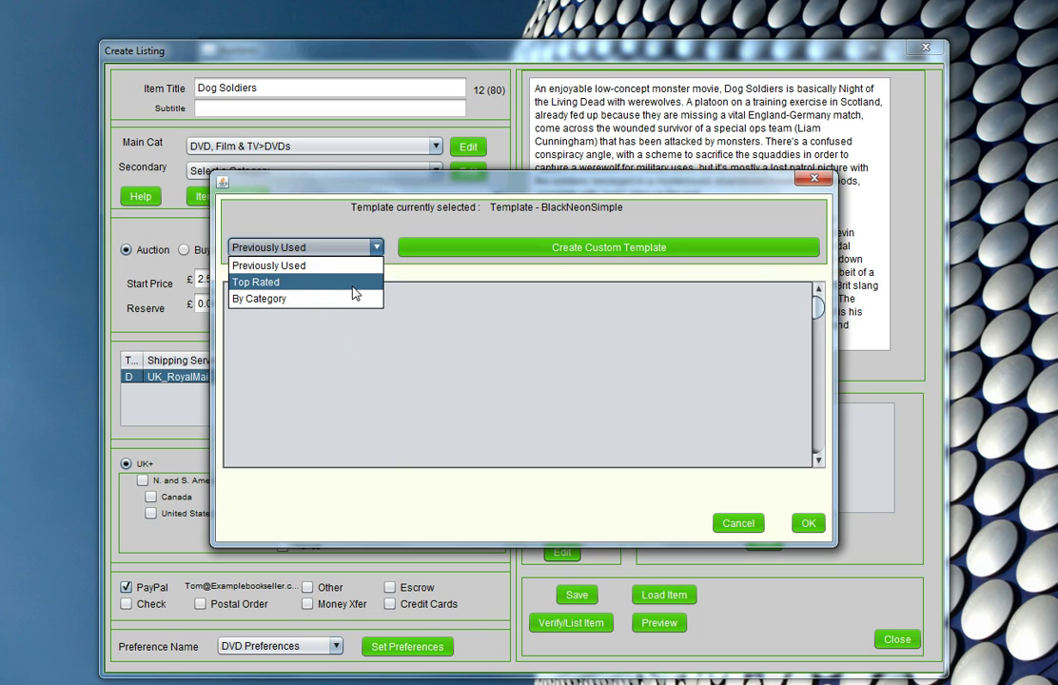
left_click(349, 282)
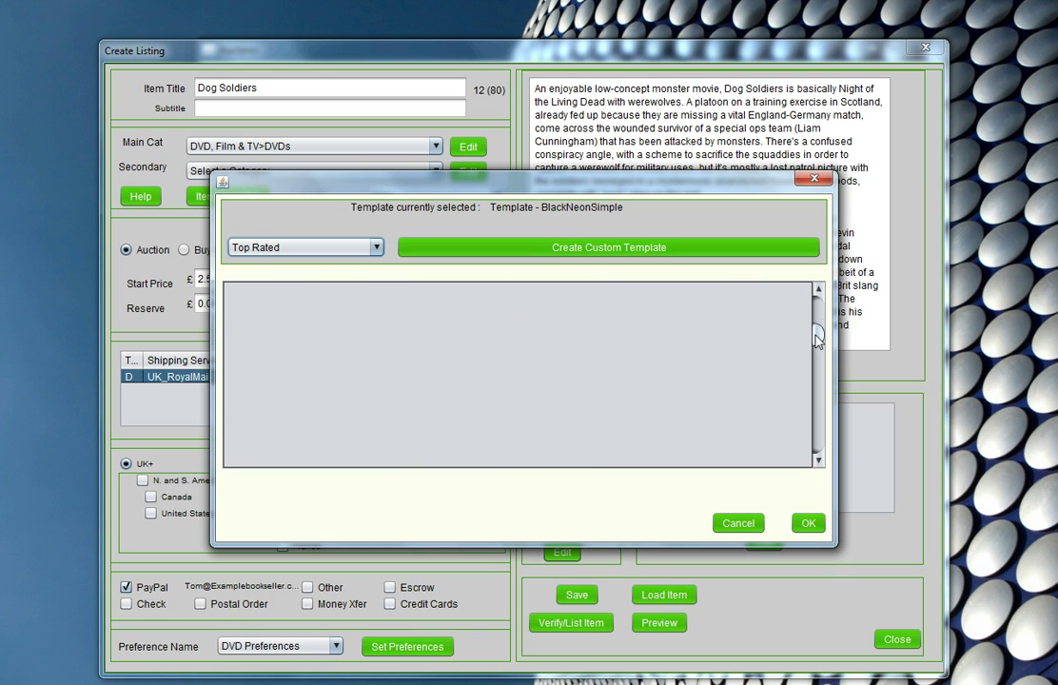
left_click(354, 248)
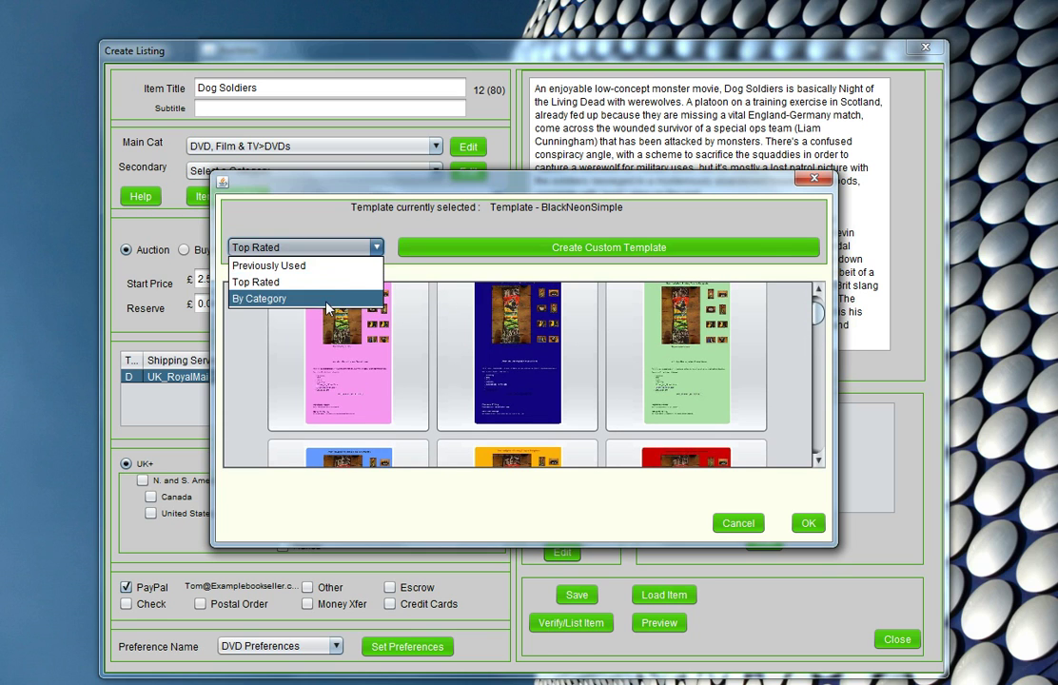
left_click(259, 298)
Keep the Art category, leave the custom designer unsaved, and choose NavyBlueSimple
left_click(567, 247)
mouse_move(564, 287)
left_mouse_down()
mouse_move(568, 371)
mouse_move(561, 295)
left_mouse_up()
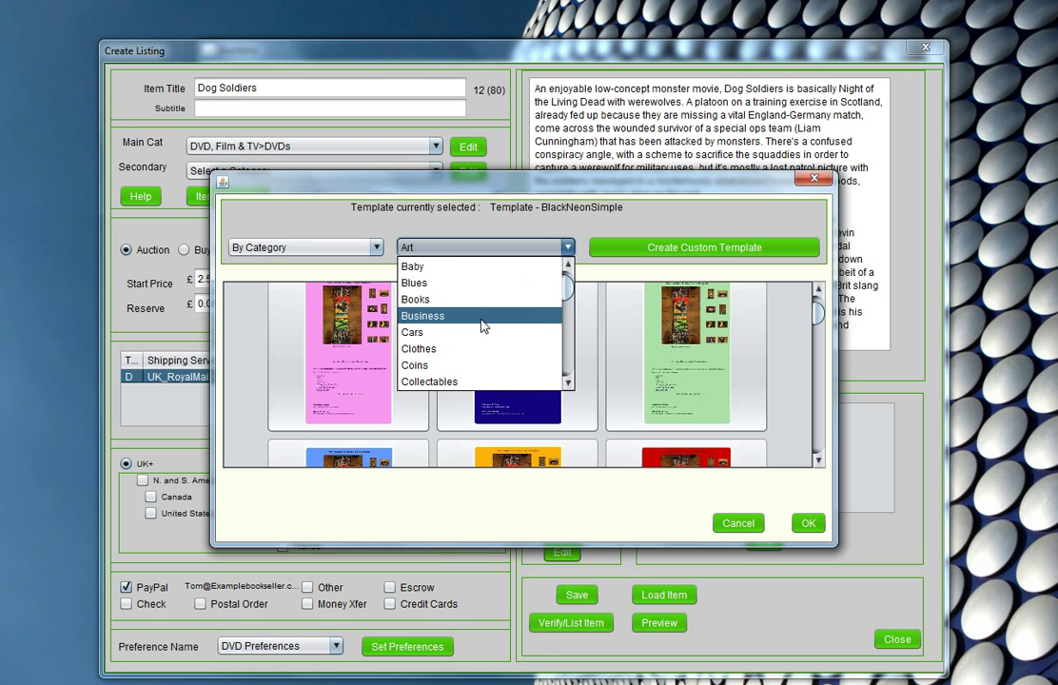
left_click(371, 237)
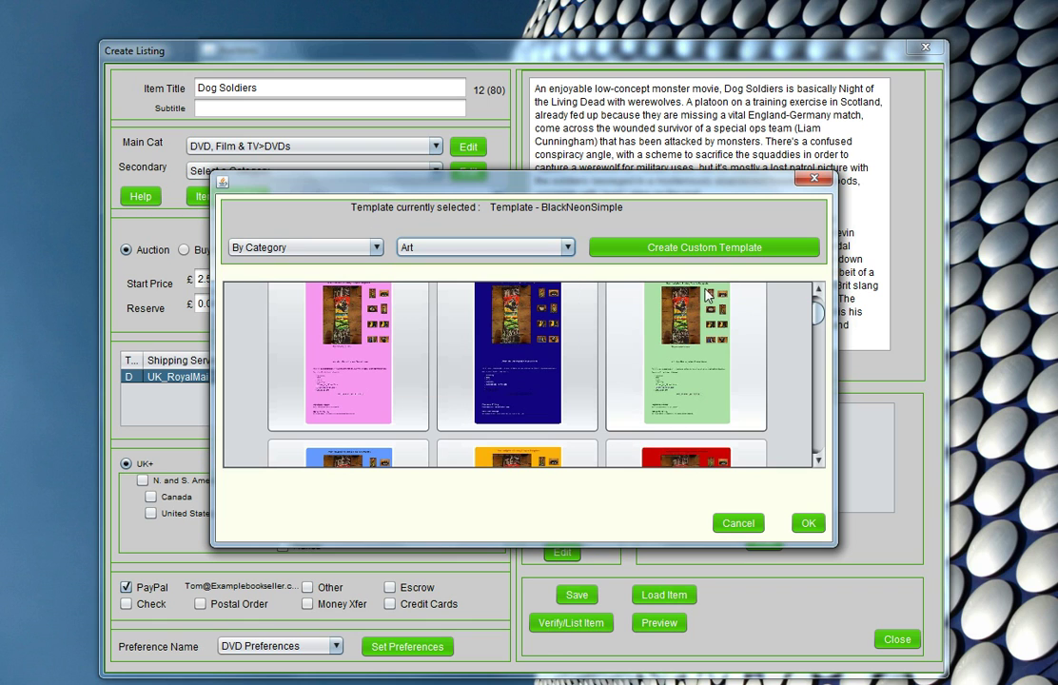
left_click(691, 249)
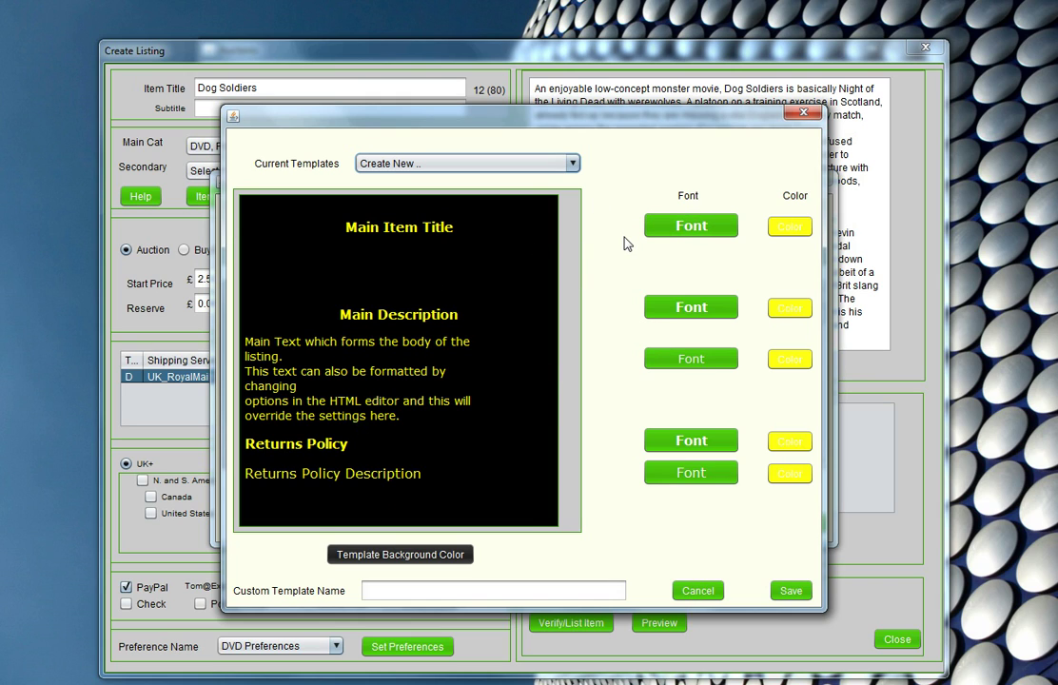
left_click(802, 113)
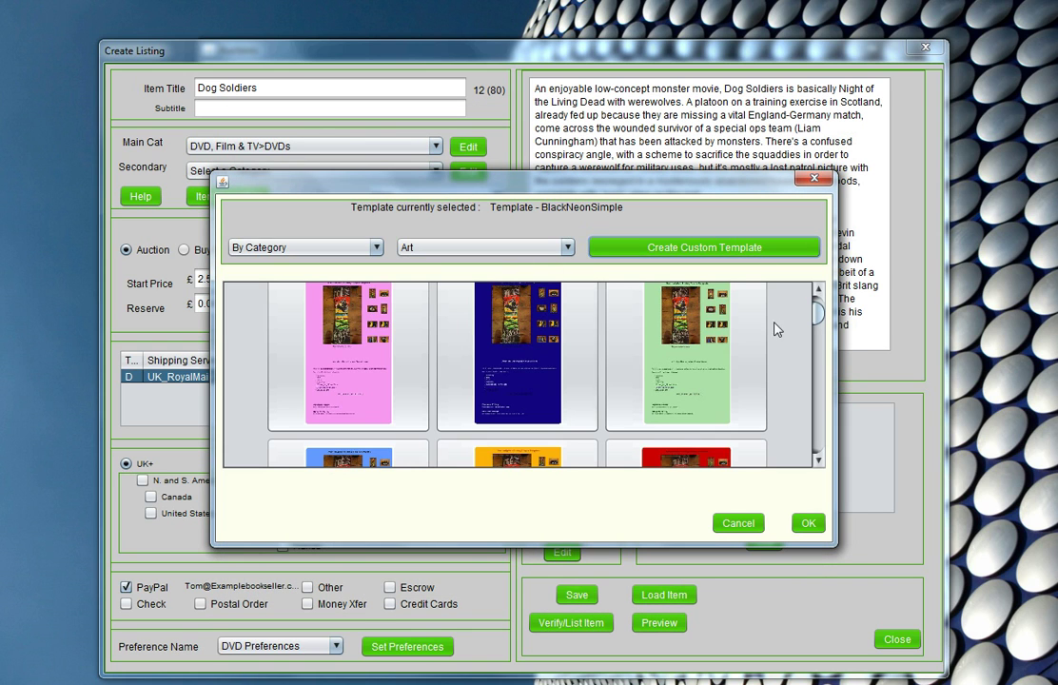
left_click(571, 360)
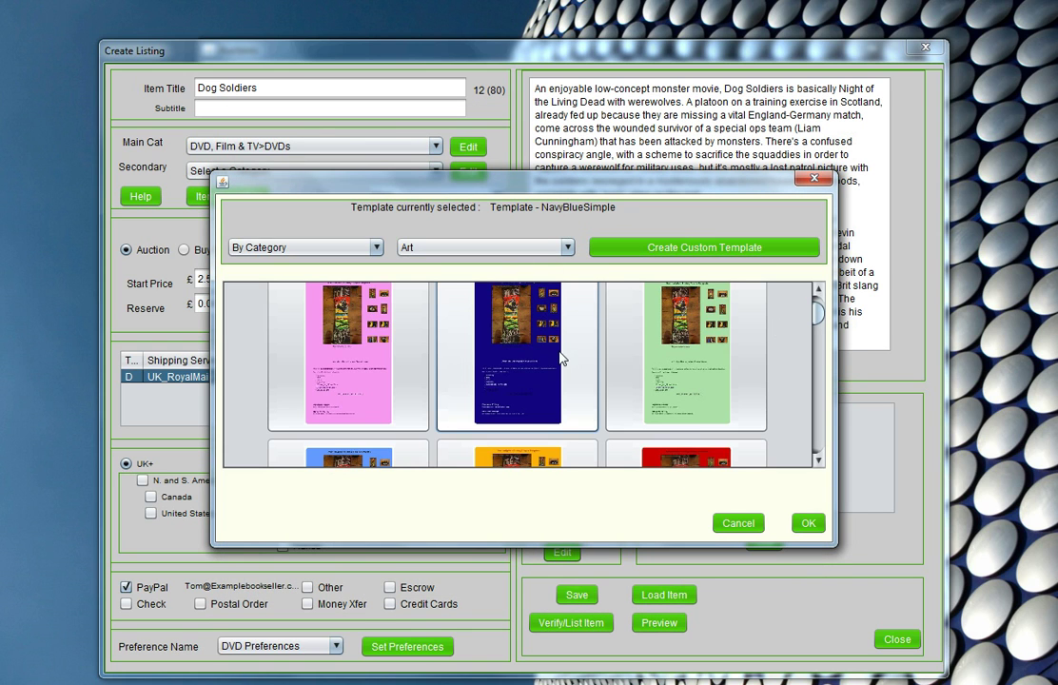
left_click(806, 523)
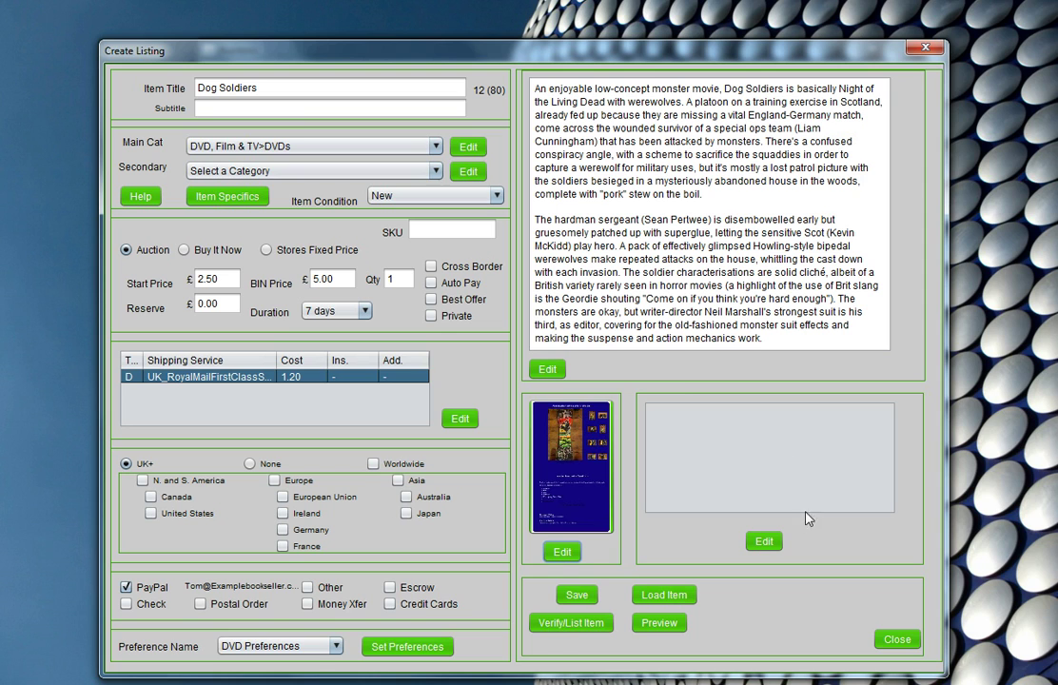
Add the Dog Soldiers cover and remove the two extra photos, leaving it the only picture
left_click(764, 541)
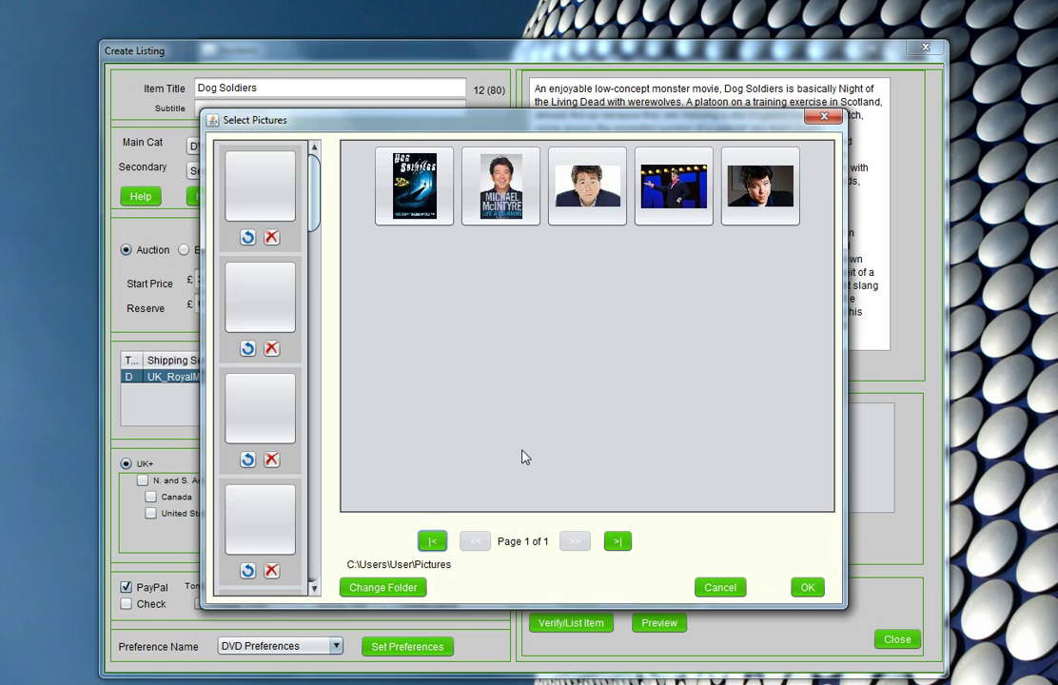
left_click(417, 190)
left_click(496, 195)
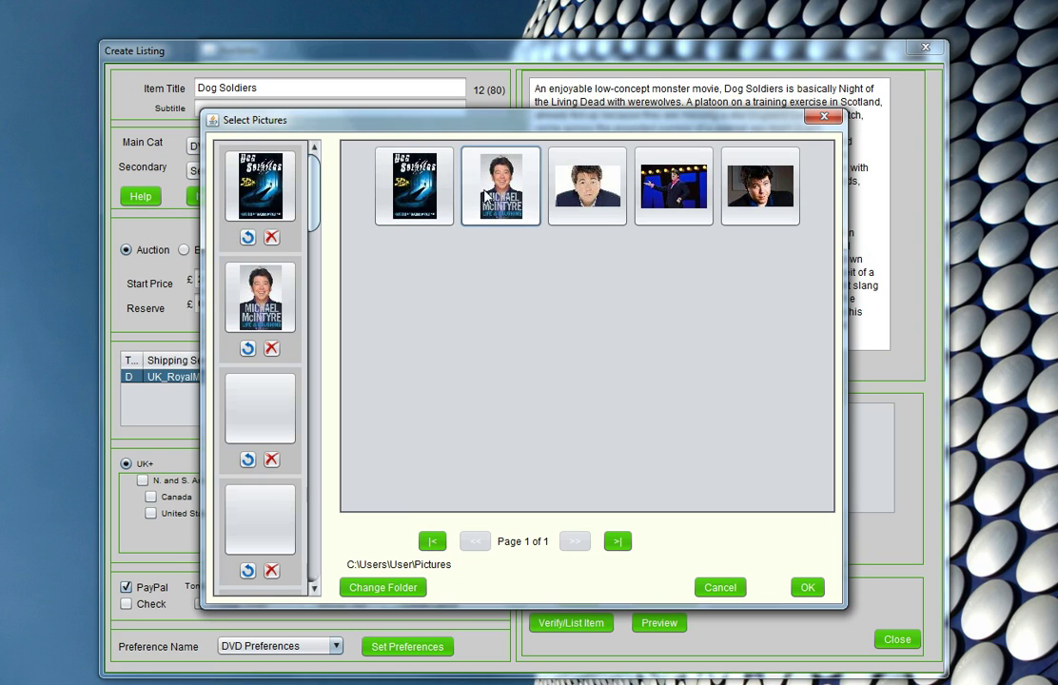
left_click(585, 215)
left_click(272, 348)
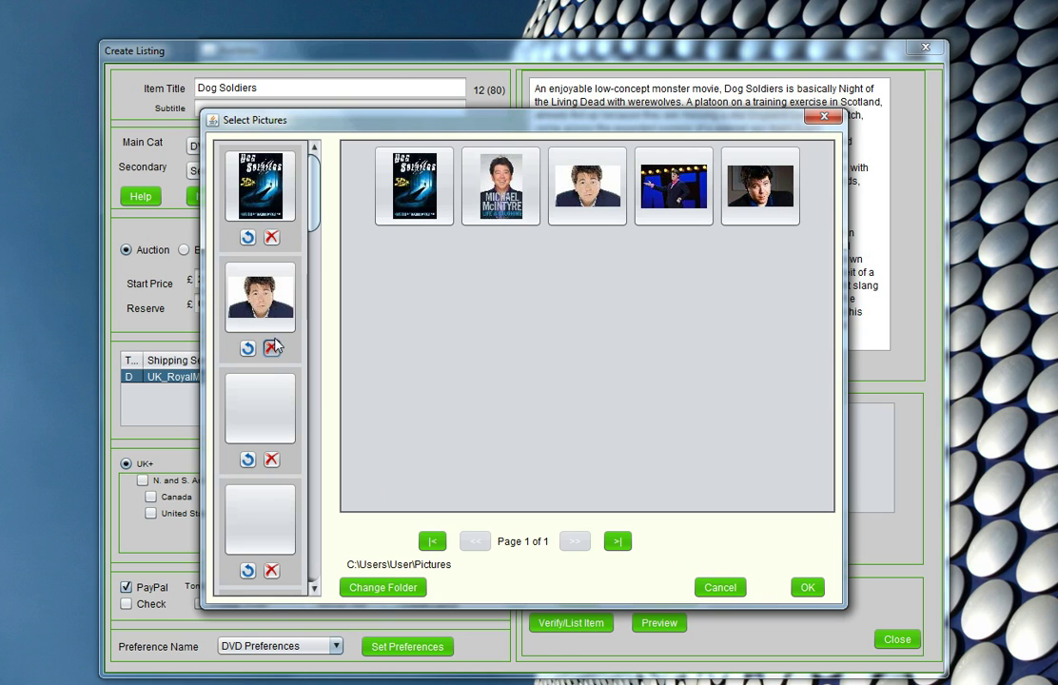
left_click(271, 348)
left_click(804, 587)
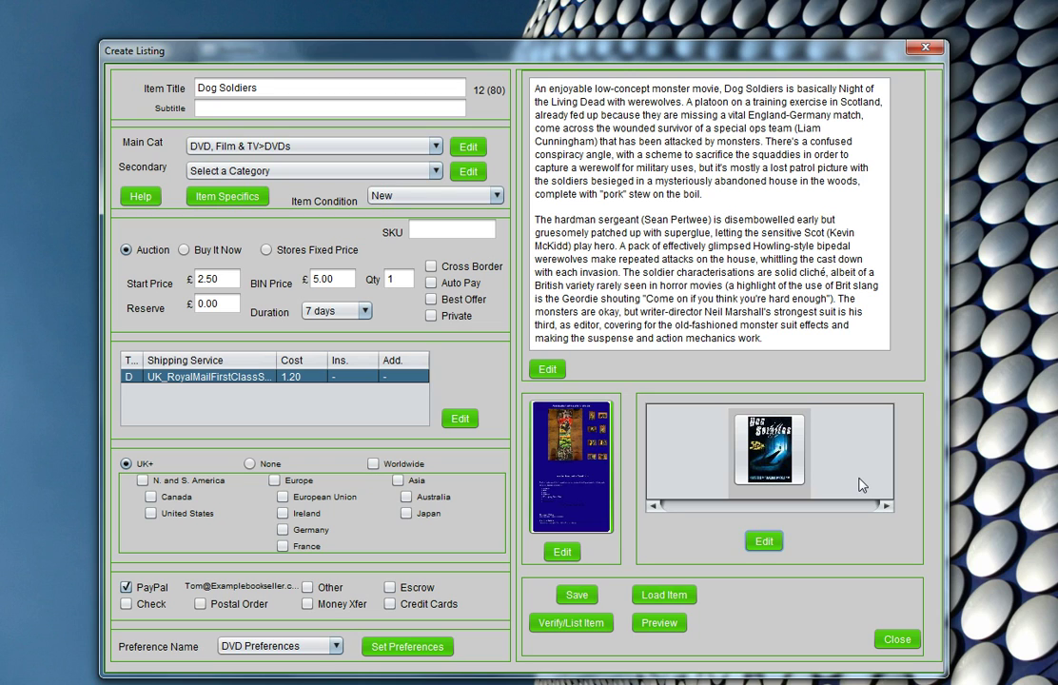
Save the listing, dismiss the Listing Saved message, and open the browser preview
left_click(577, 595)
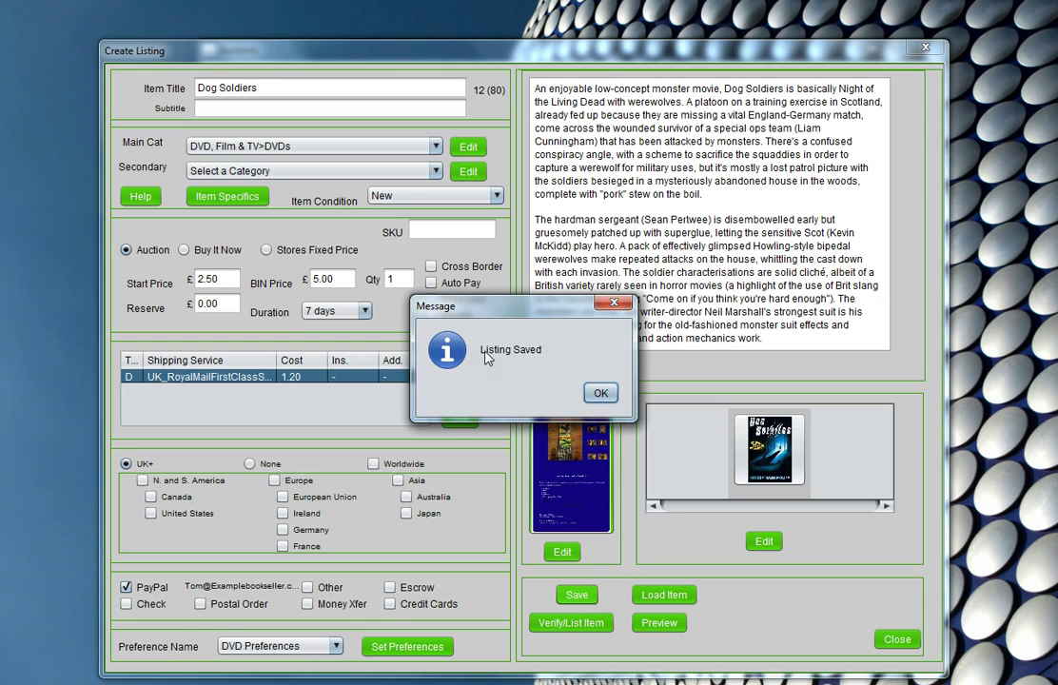
left_click(600, 392)
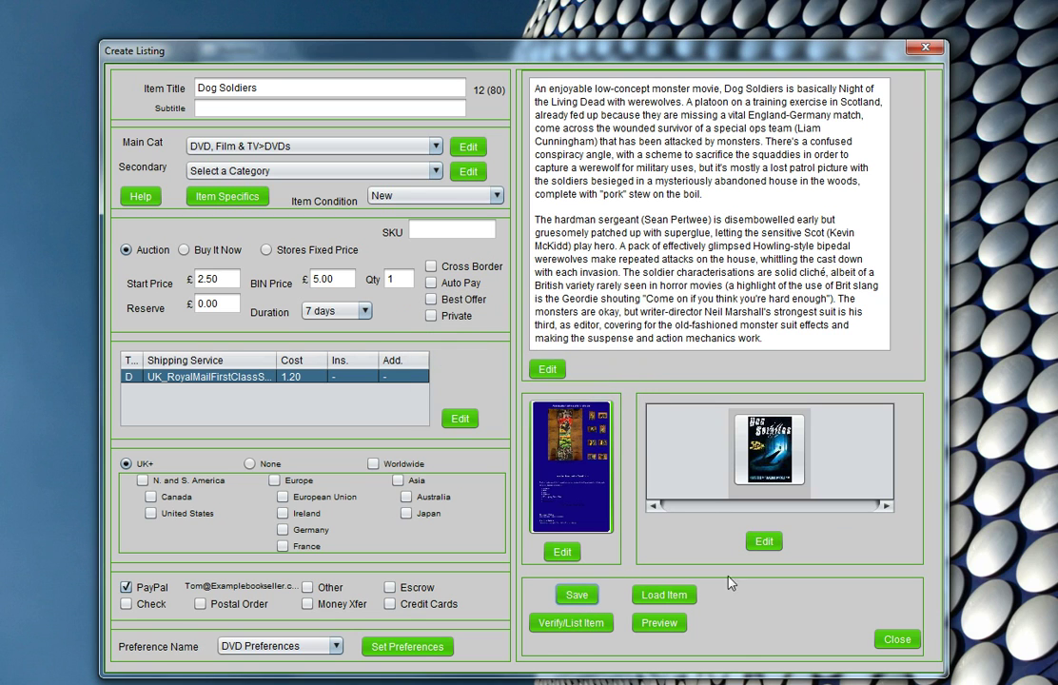
left_click(665, 623)
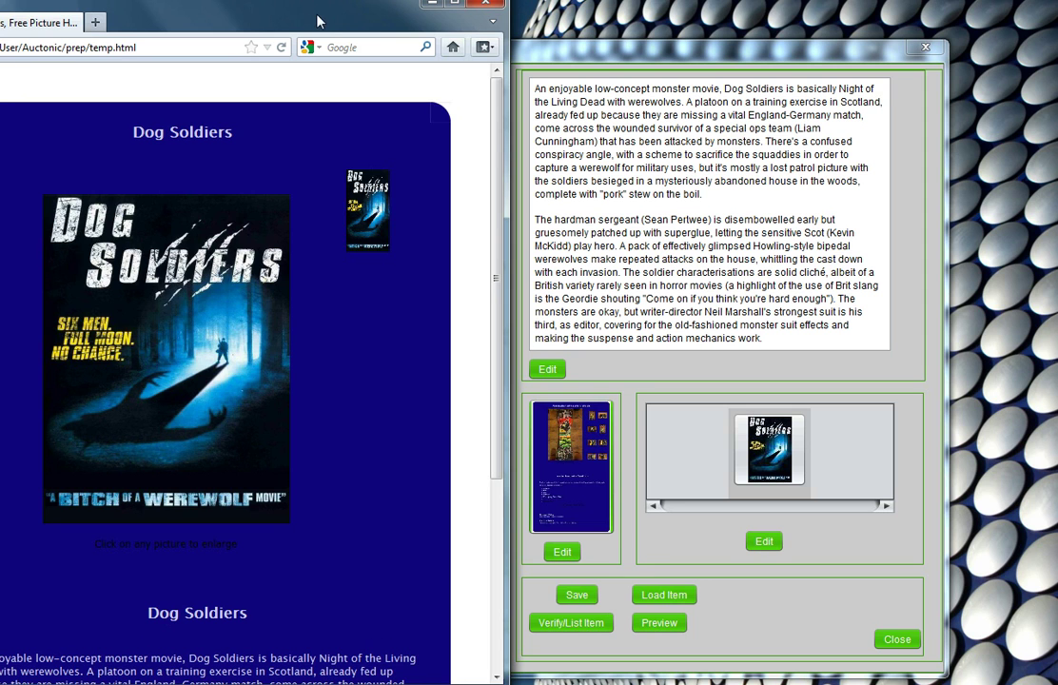
Centre the Firefox preview, scroll through the navy Dog Soldiers page, then close it
left_click_drag(319, 19, 678, 21)
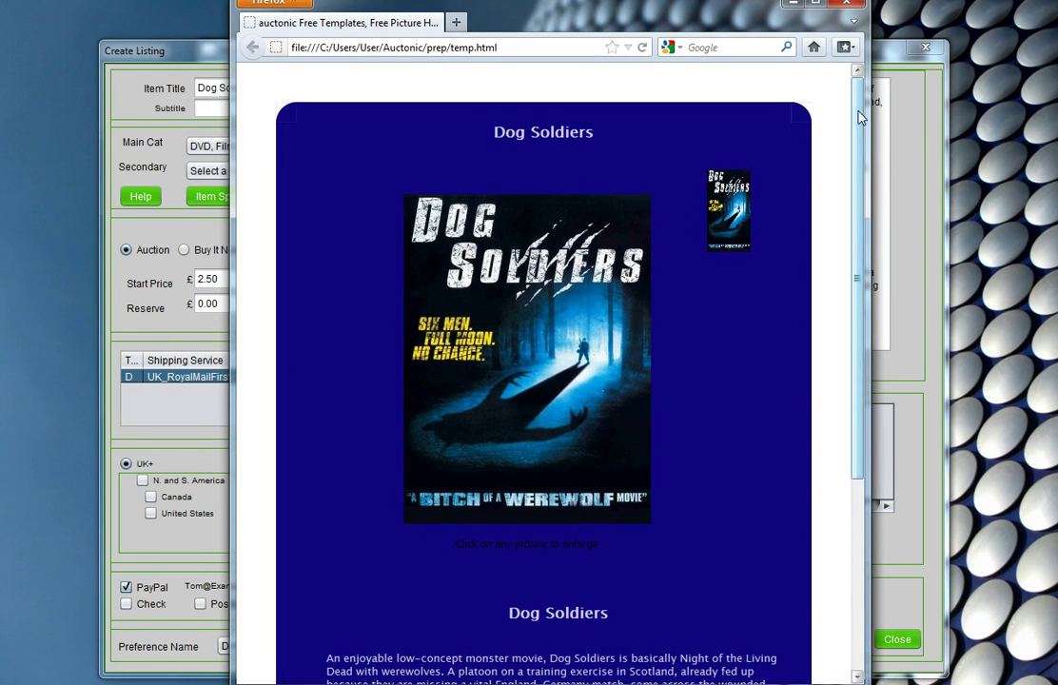
scroll(880, 354, "down", 5)
scroll(879, 354, "up", 5)
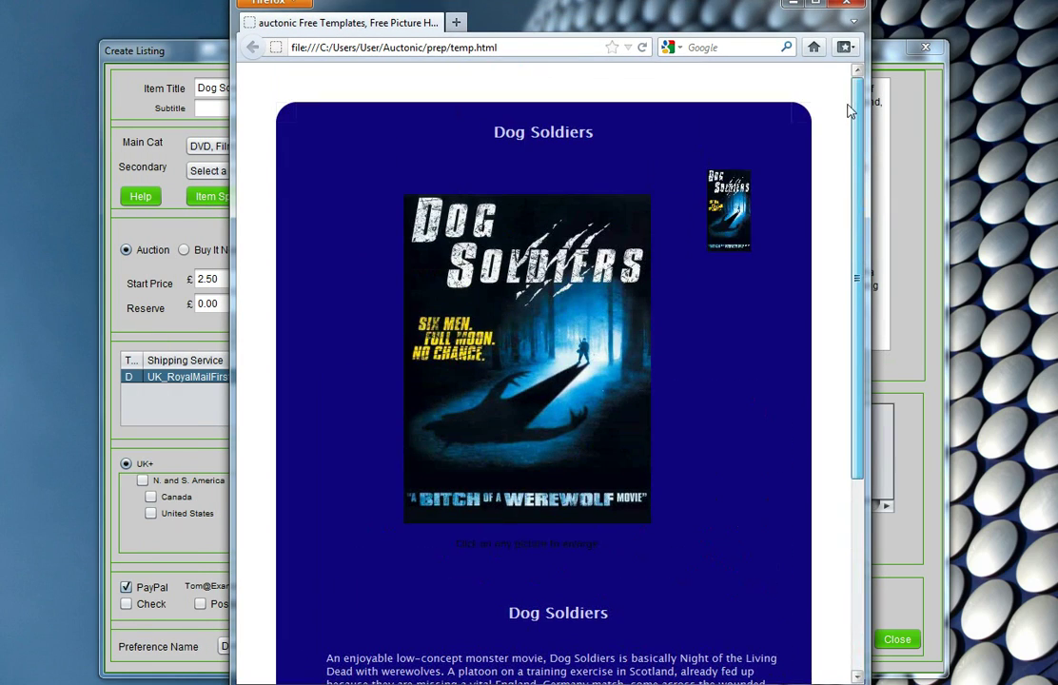
left_click(844, 7)
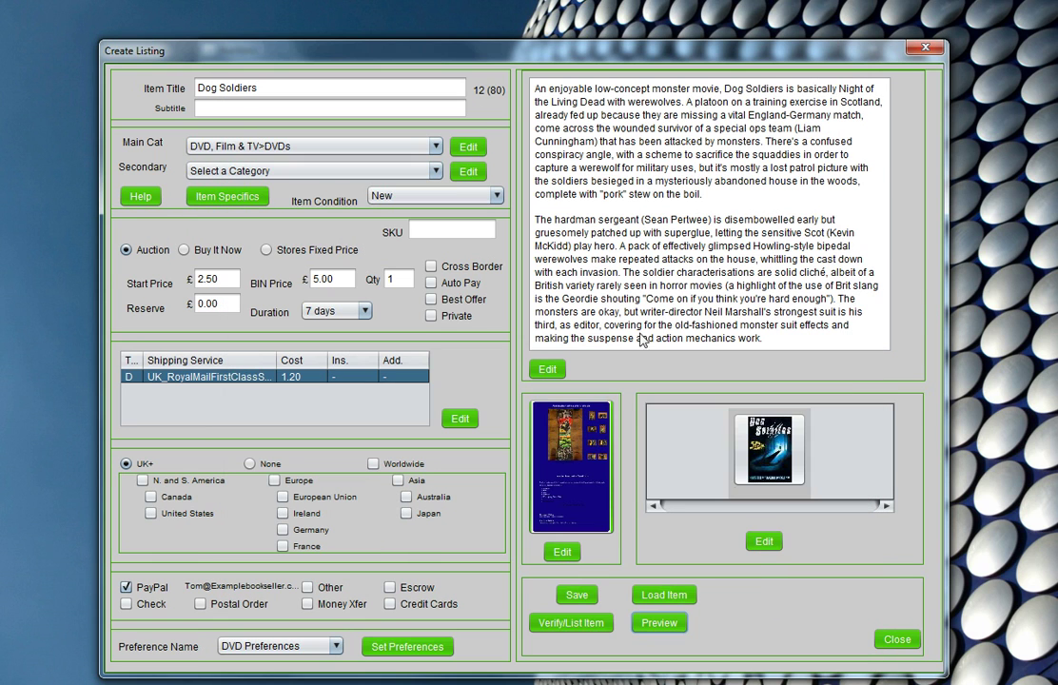
Verify the Dog Soldiers listing's £0.25 fees and PayPal warning, then submit it to eBay
left_click(581, 626)
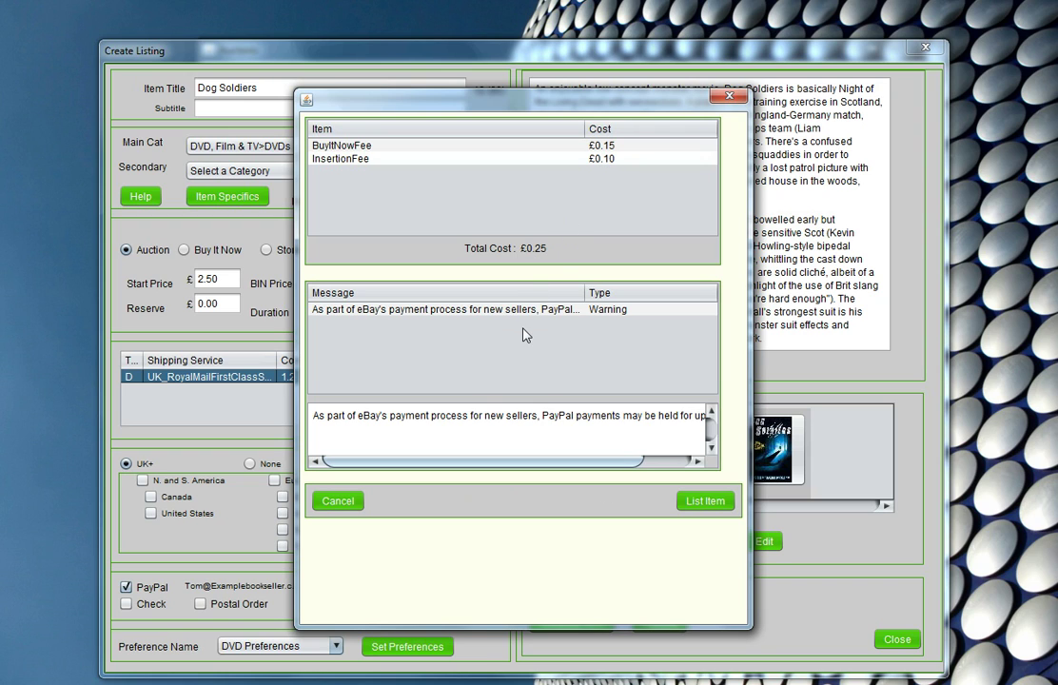
left_click(559, 311)
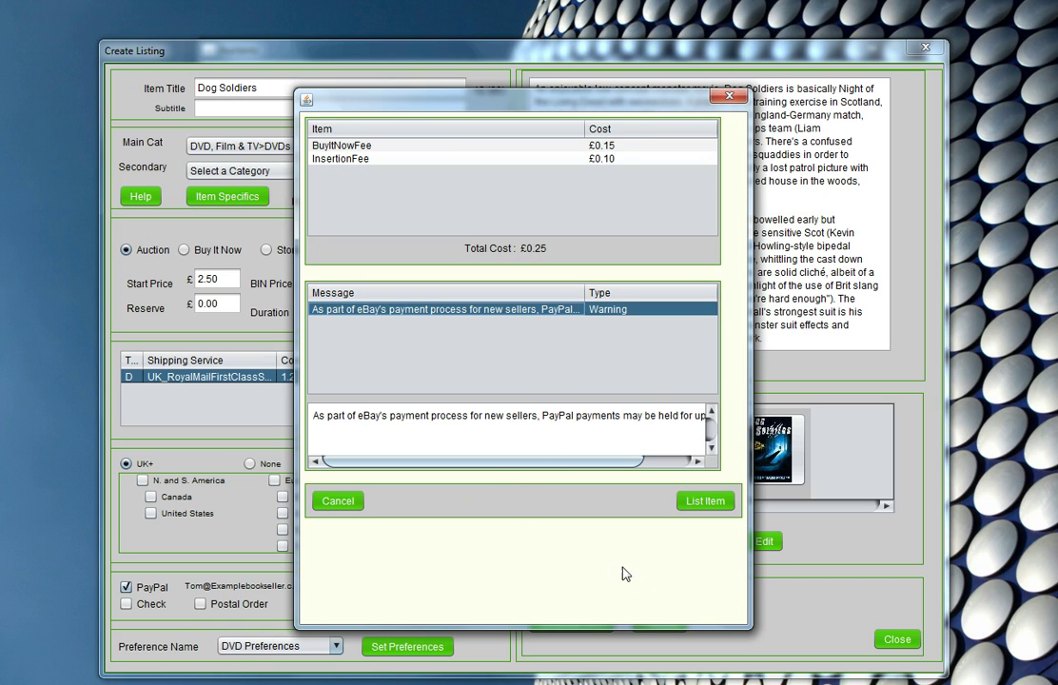
left_click(704, 501)
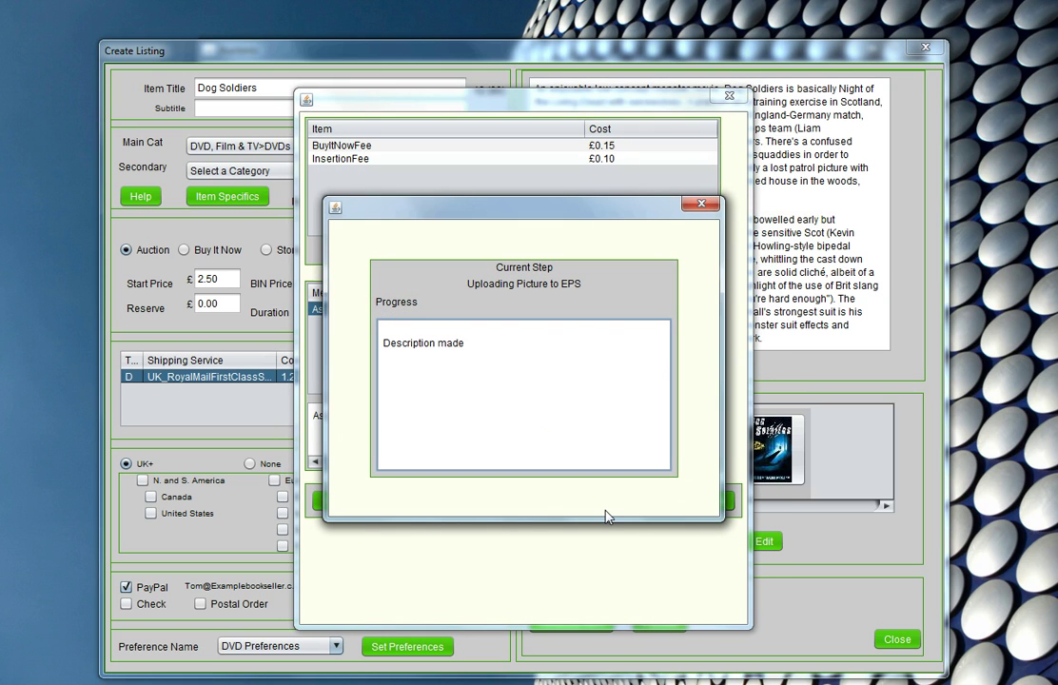